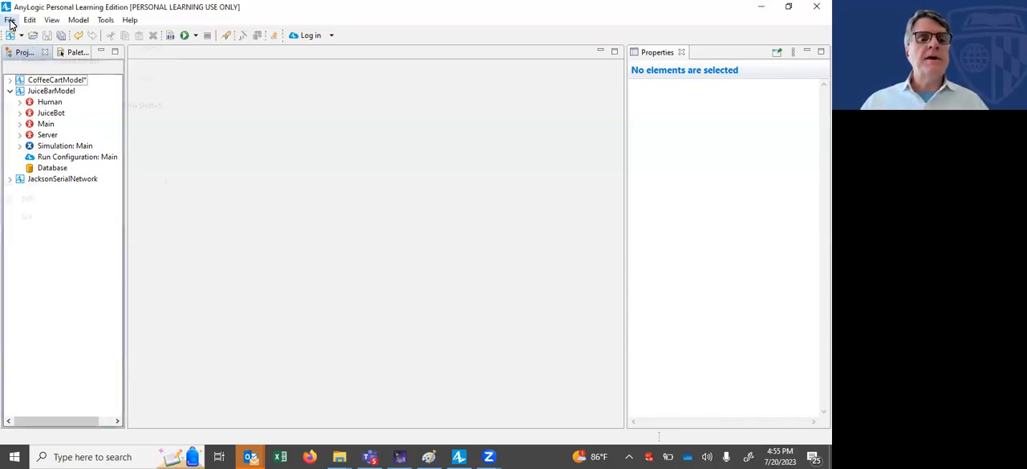
Step: Create a new model named Demo with seconds as the model time units
click(9, 20)
mouse_move(170, 35)
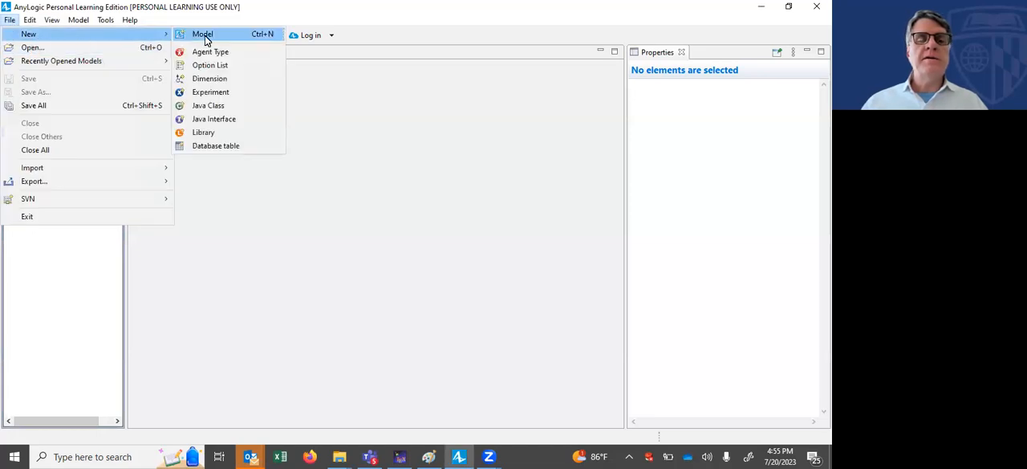
click(204, 36)
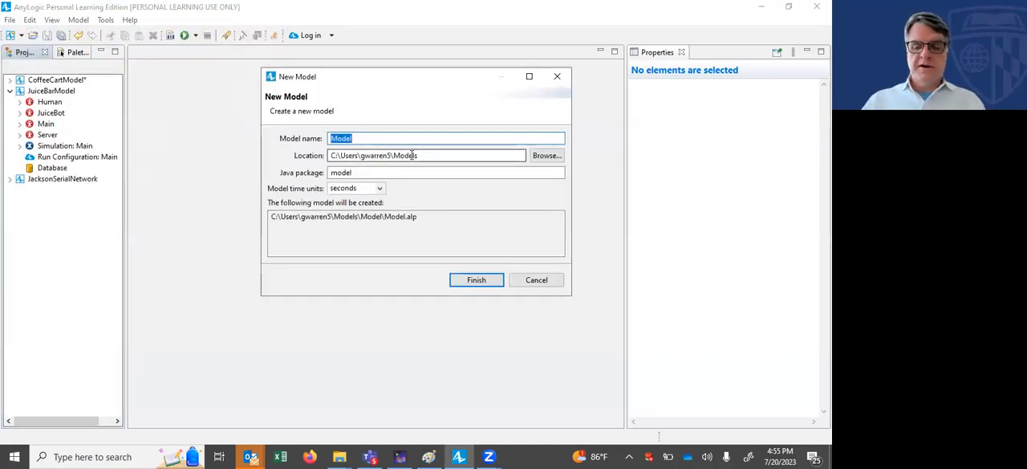
text(Demo)
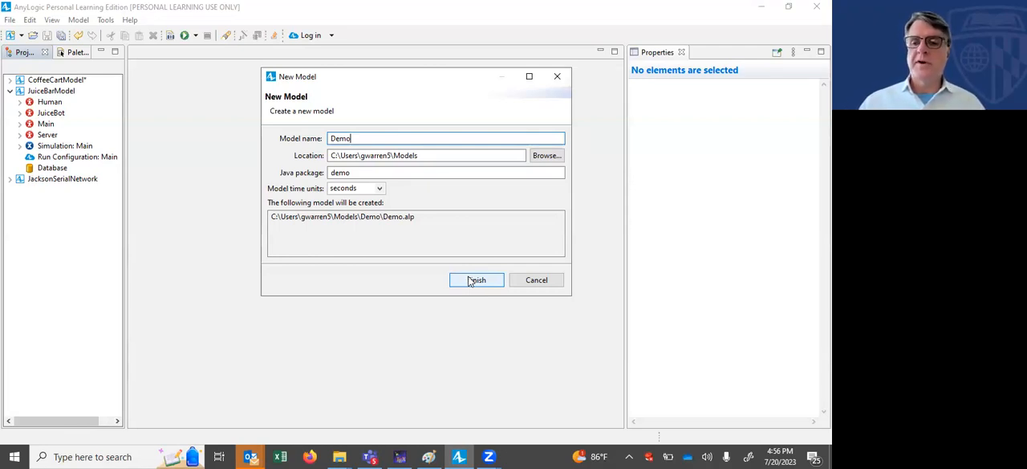
click(473, 280)
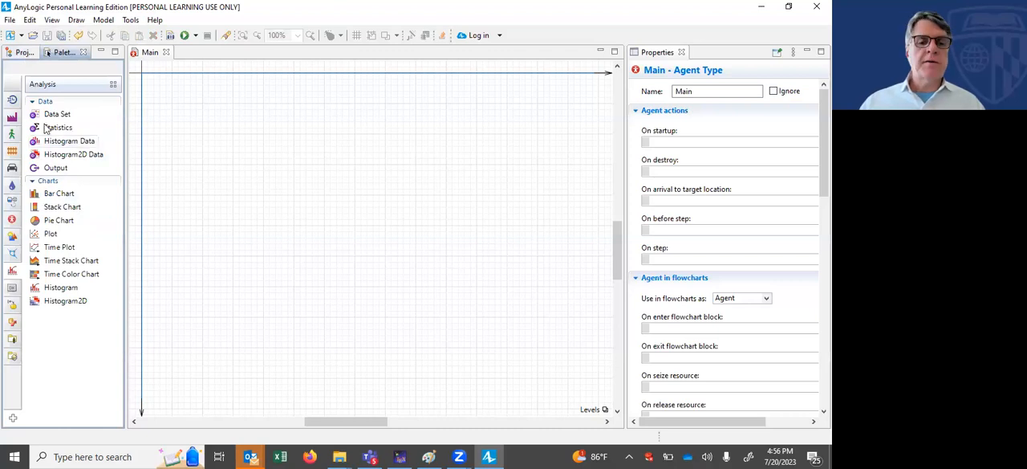
Step: Review the properties of the Demo model's simulation experiment and its run configuration, widening the properties area
click(21, 54)
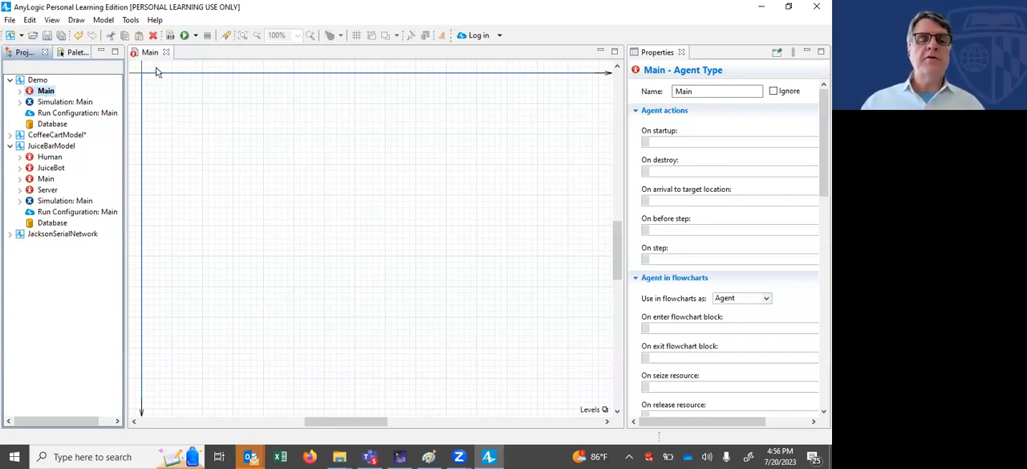
click(84, 103)
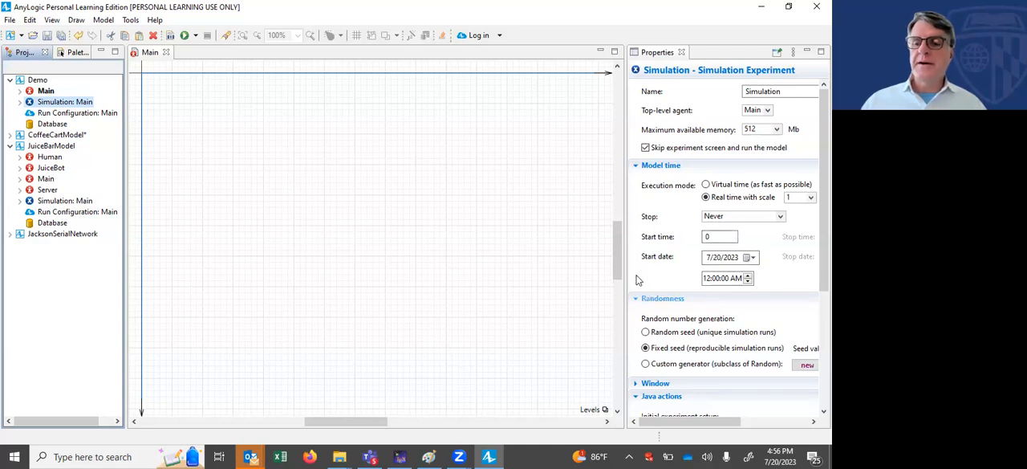
drag(626, 257, 577, 265)
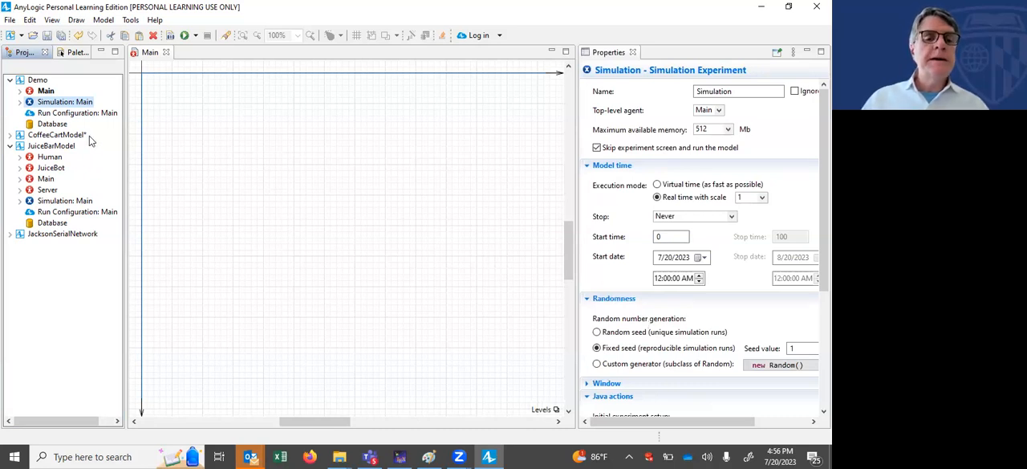
click(76, 113)
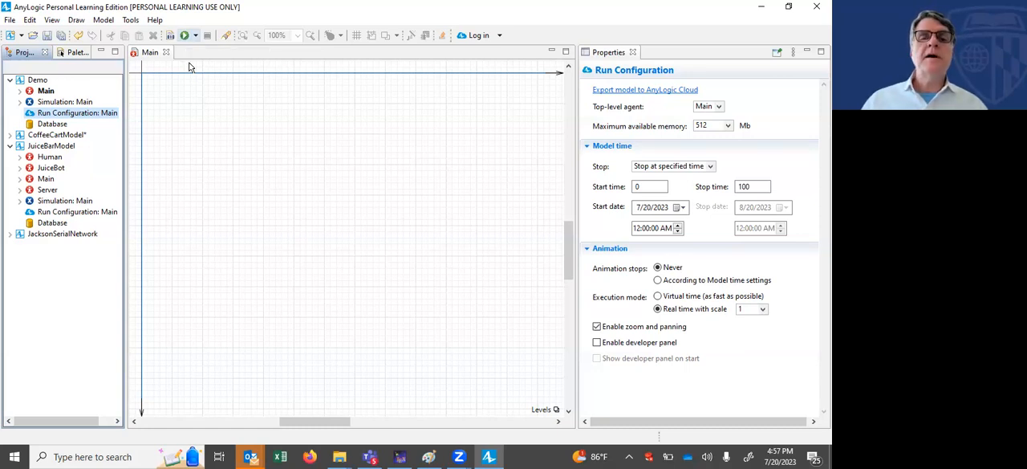
Step: Add a Source block from the Process Modeling Library to the upper-left area of the Main canvas
click(78, 53)
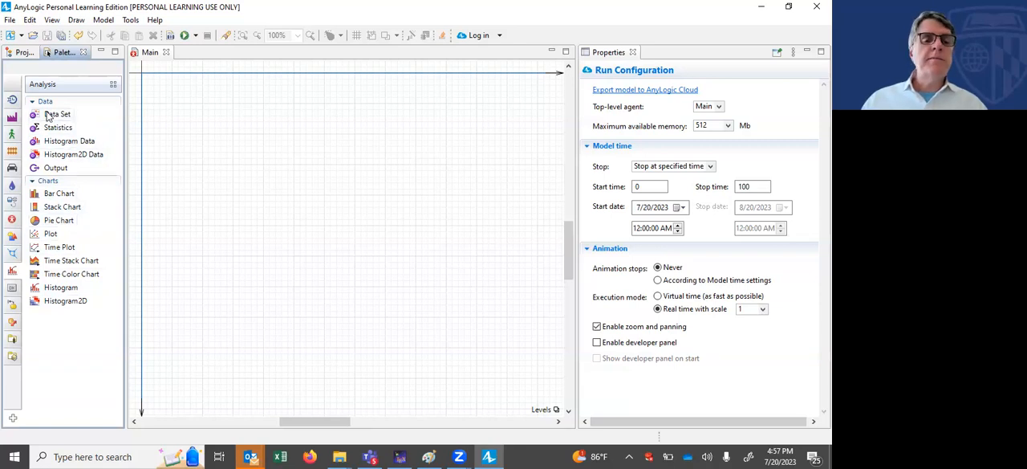
click(12, 101)
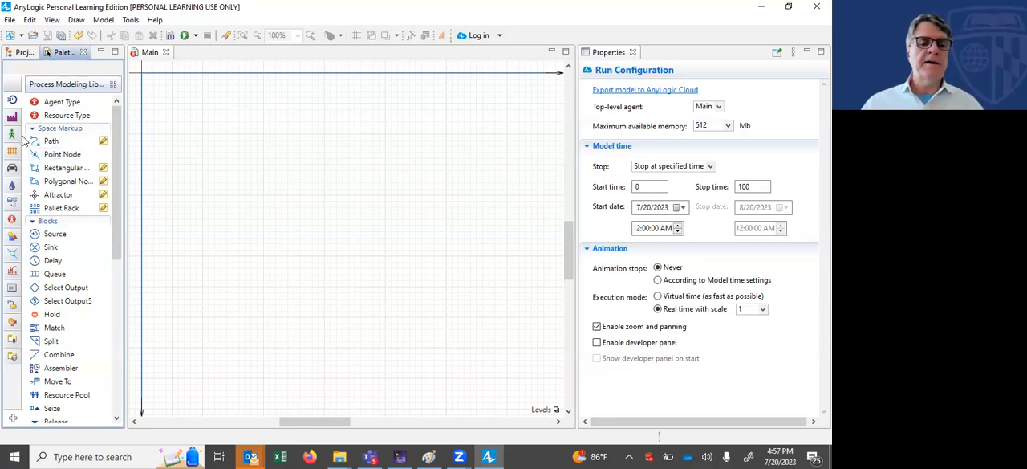
mouse_move(22, 217)
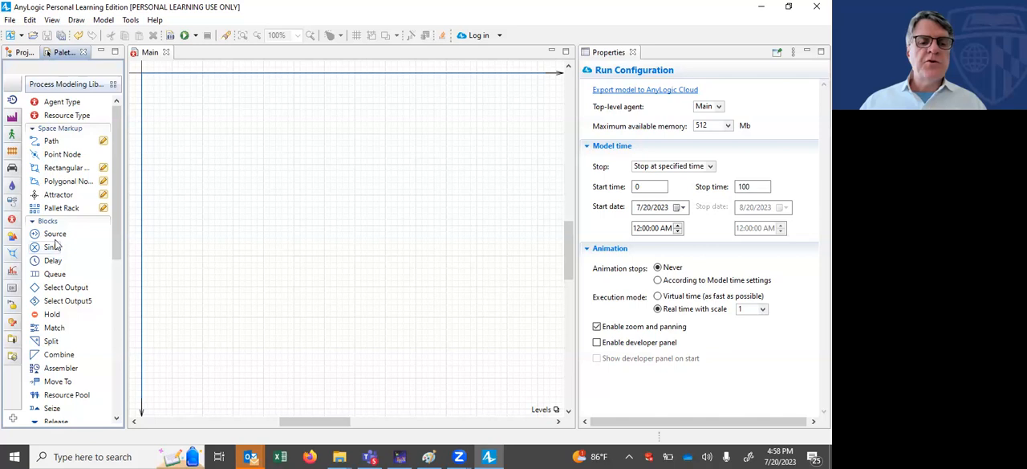
drag(55, 238, 215, 183)
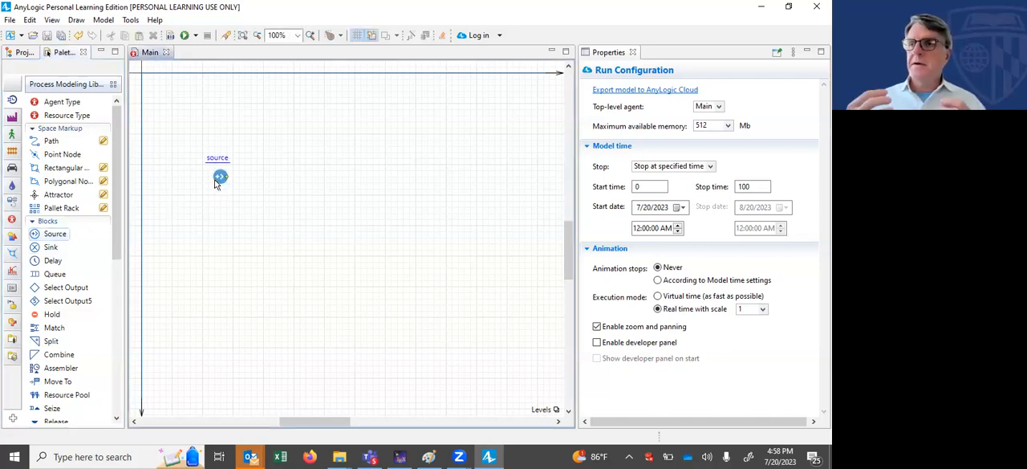
drag(215, 184, 215, 184)
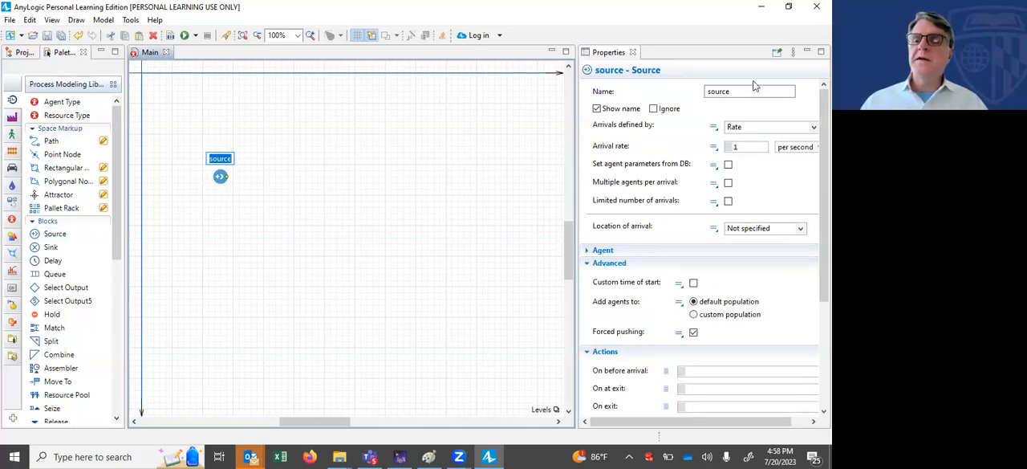
Step: Rename the source block CustomersArrive
click(730, 92)
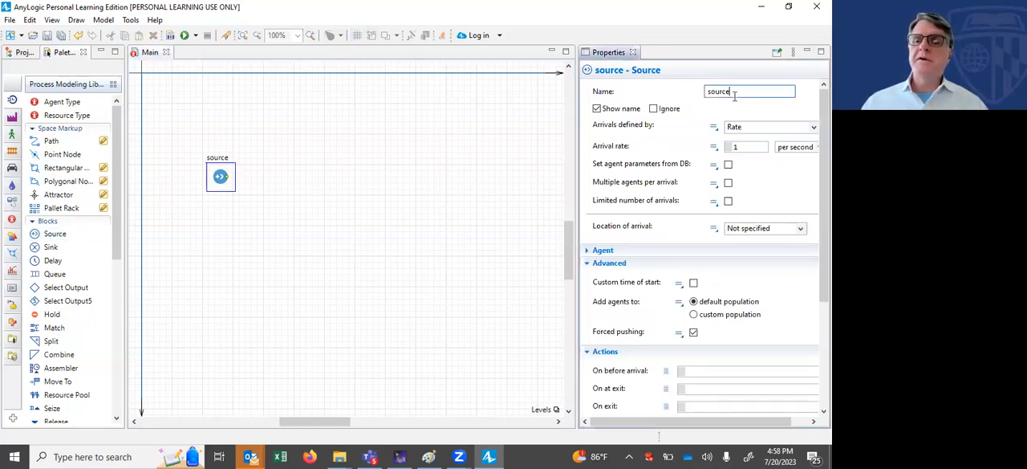
key(BackSpace)
key(BackSpace)
key(BackSpace)
key(BackSpace)
key(BackSpace)
key(BackSpace)
text(CustomersArriv)
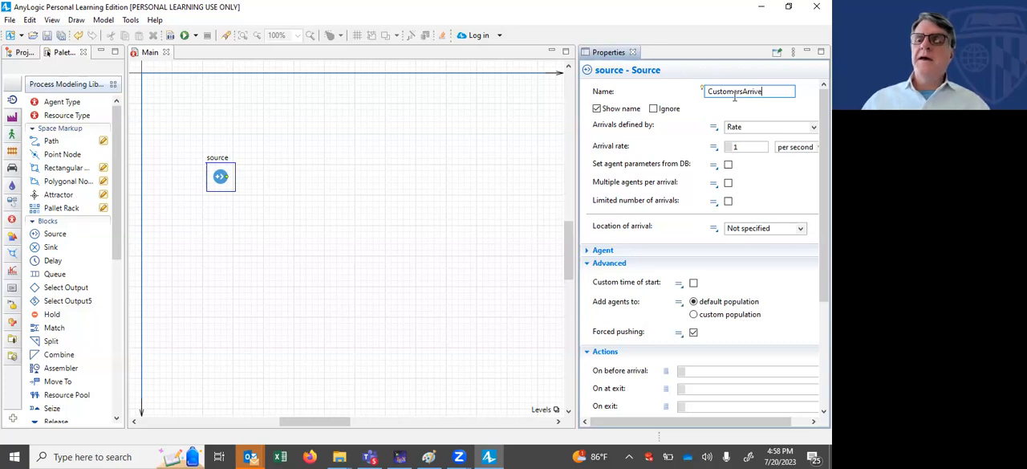
key(Return)
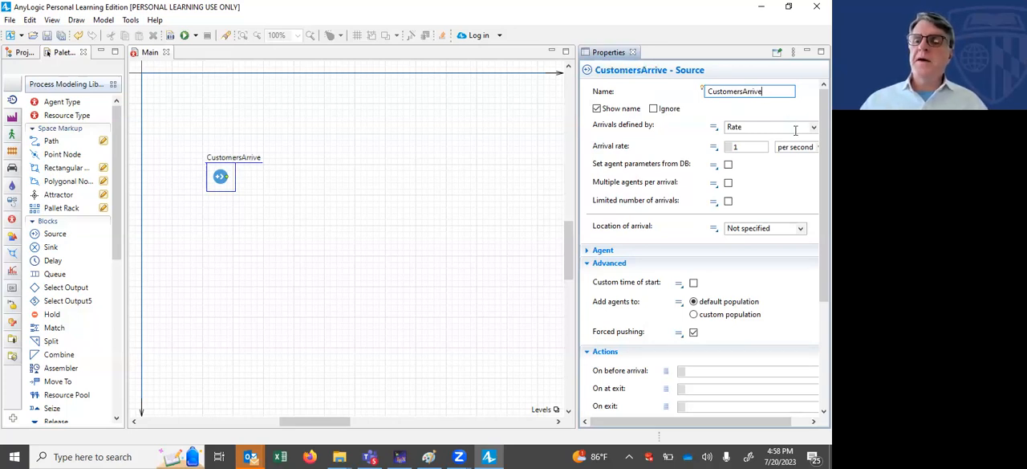
Step: Set the CustomersArrive arrival rate to 10 per second and view the options for defining arrivals
click(758, 148)
text(0)
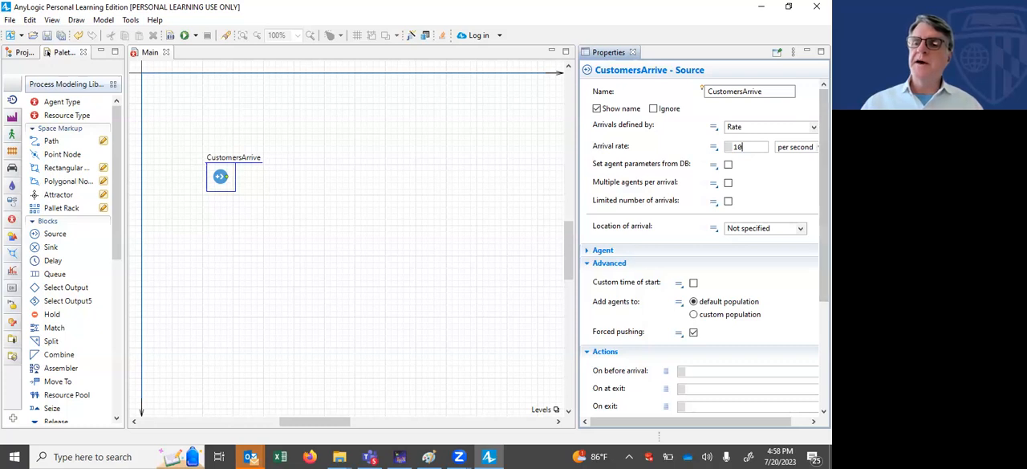
click(799, 128)
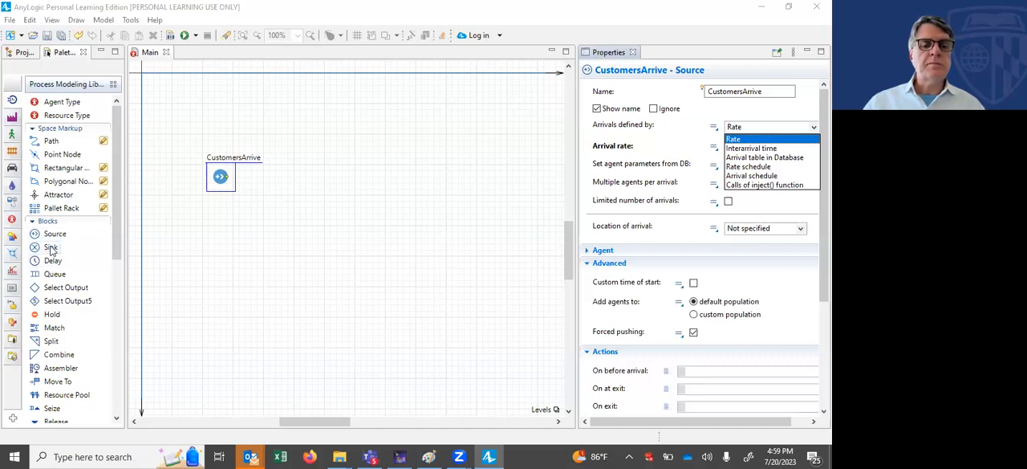
Step: Add a Queue block connected to the output of CustomersArrive, with some space between them, and name it Queue1
drag(55, 274, 287, 178)
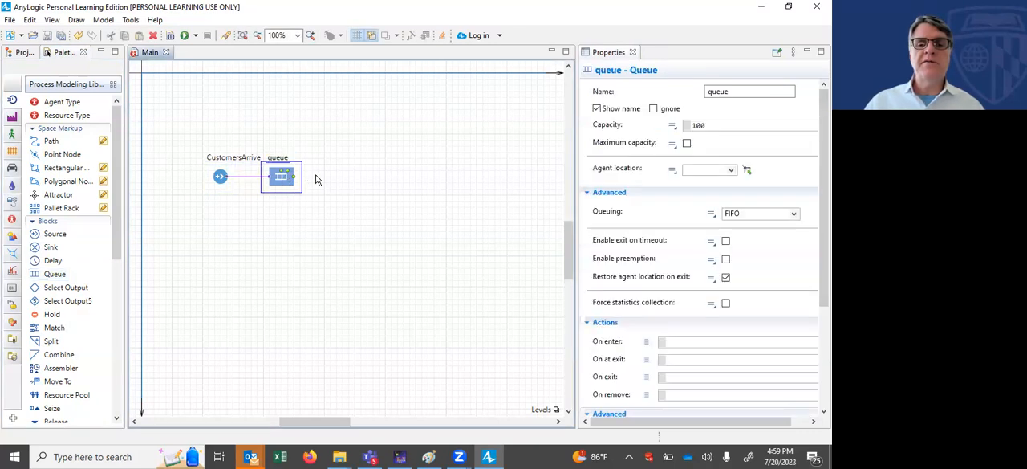
drag(288, 180, 317, 183)
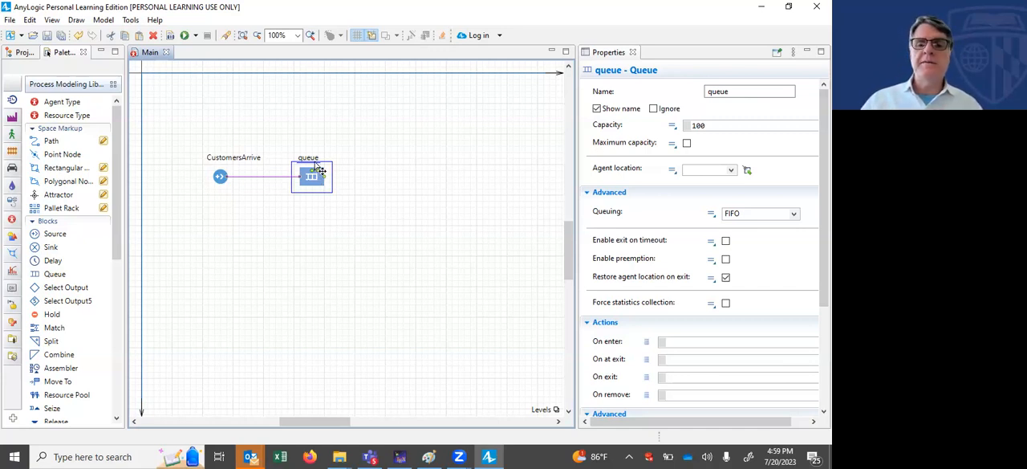
click(736, 91)
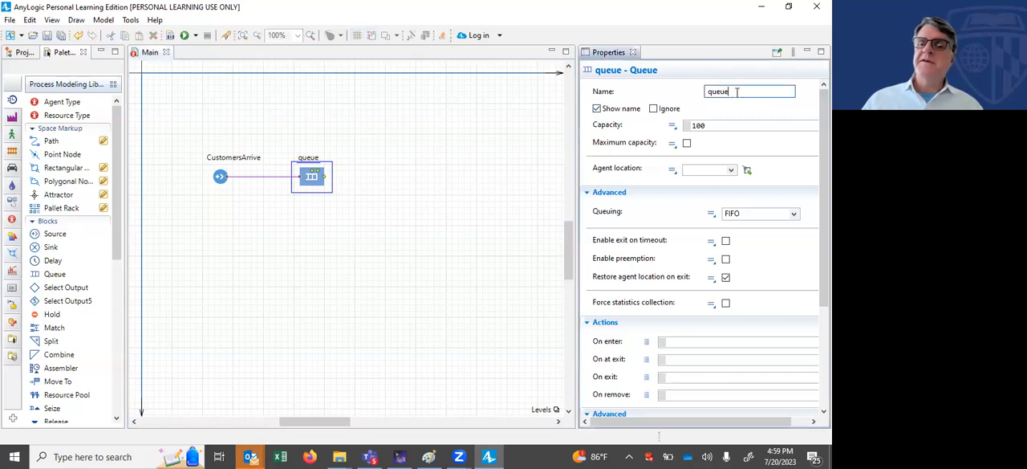
key(Left)
key(Left)
key(BackSpace)
text(Q)
key(End)
text(1)
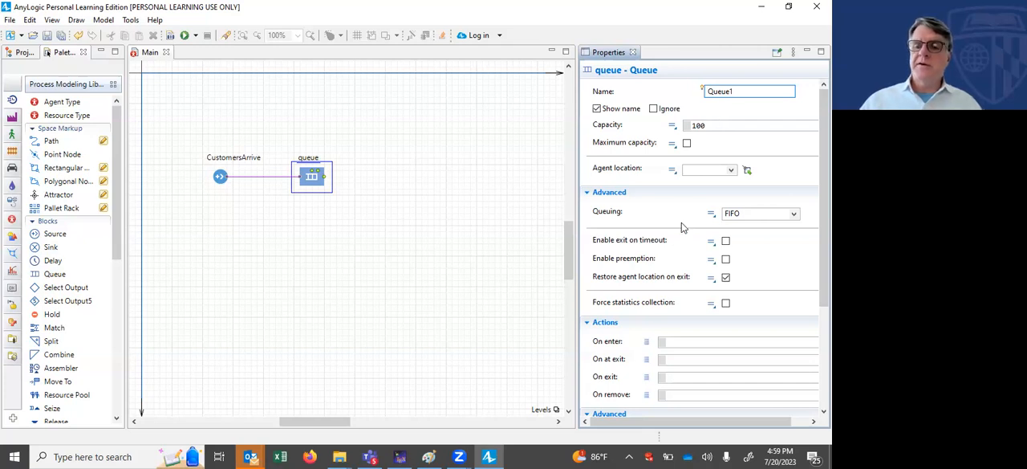
Step: Enable forced statistics collection for Queue1
scroll(660, 345, down, 3)
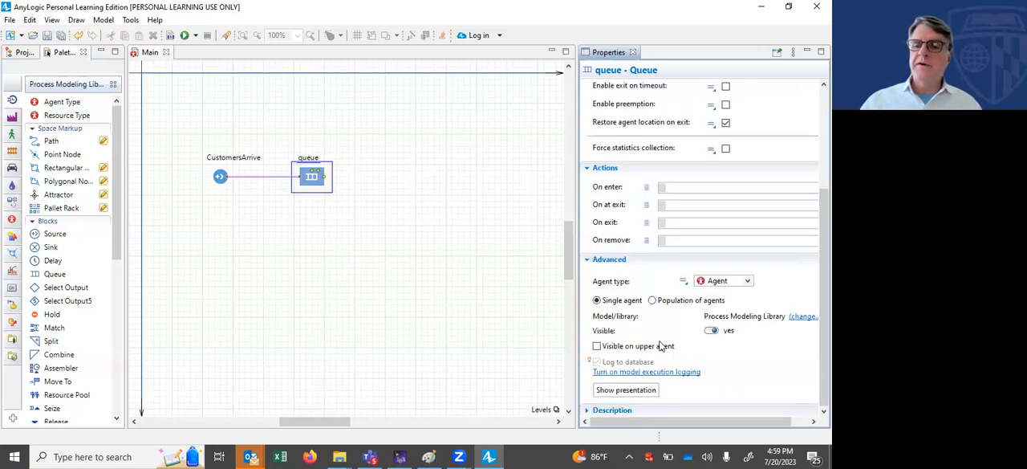
scroll(661, 346, up, 1)
scroll(659, 345, down, 1)
scroll(661, 345, up, 5)
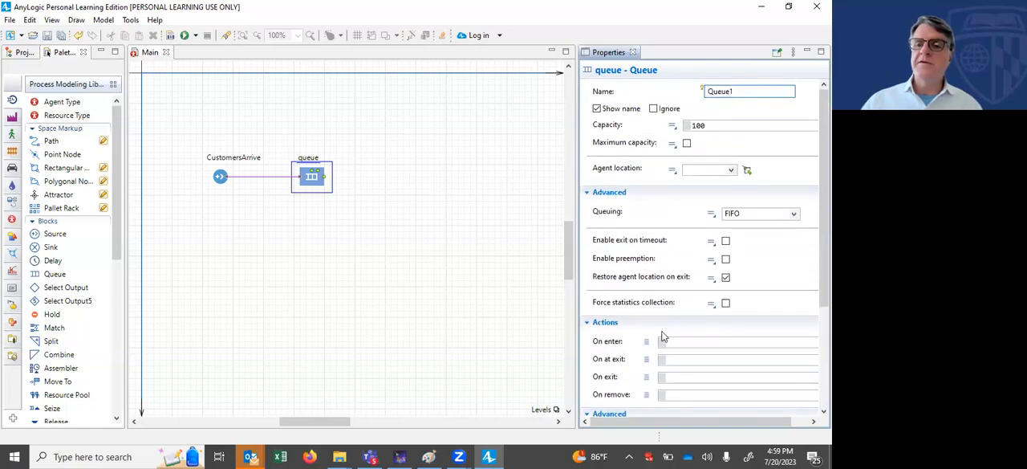
scroll(649, 218, down, 2)
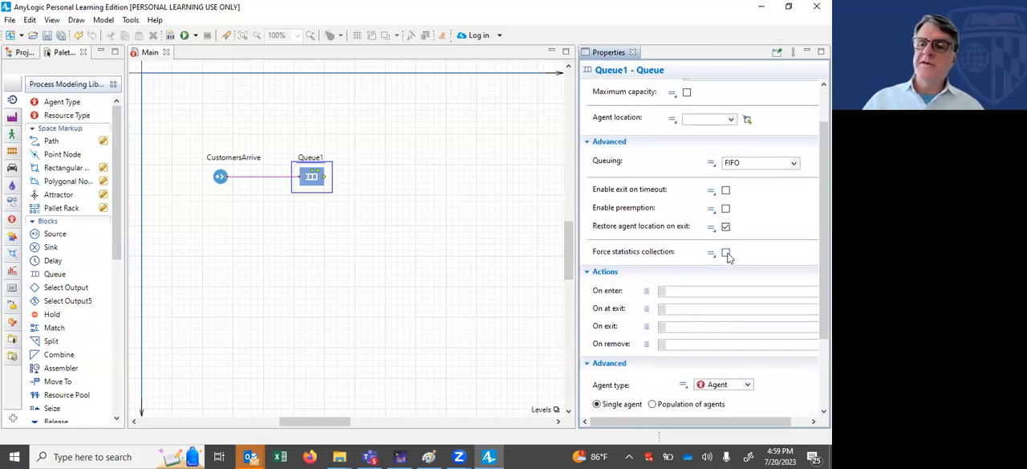
click(726, 253)
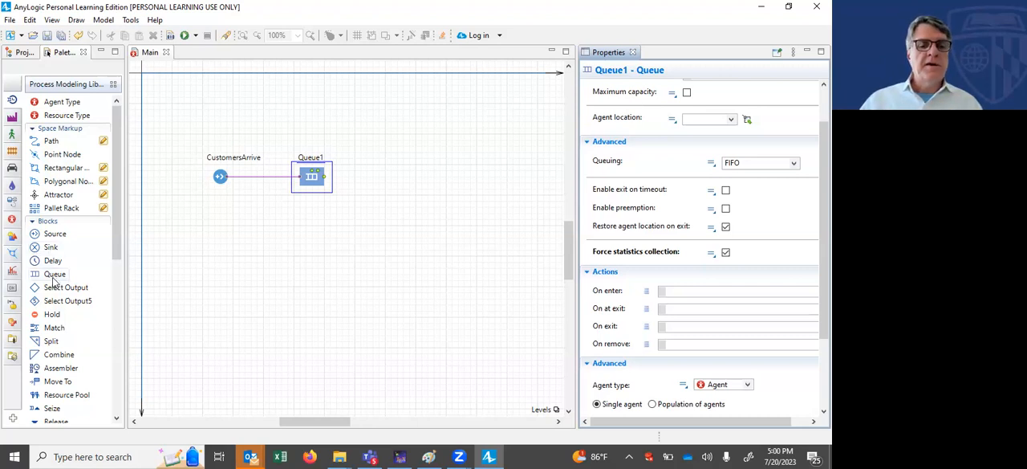
Step: Add a Delay block connected to the output of Queue1 and look over the remaining process blocks, including Service
mouse_move(54, 277)
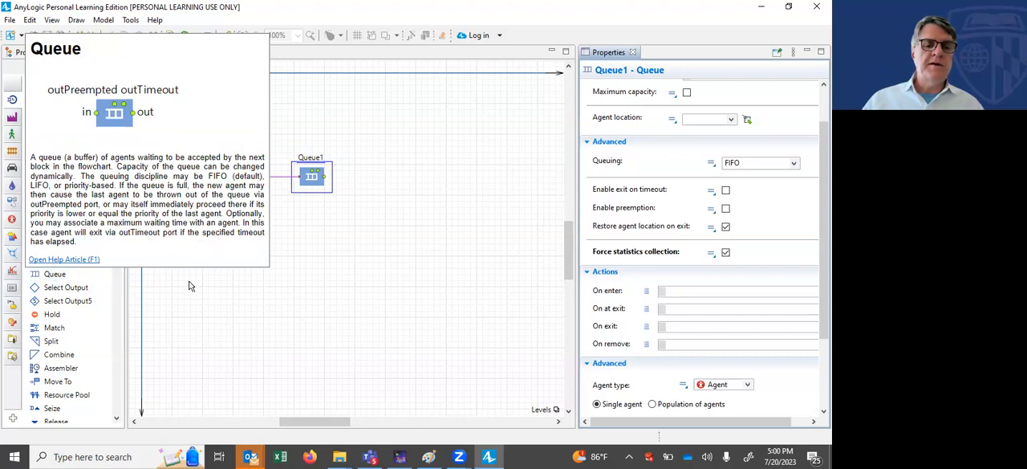
drag(57, 264, 369, 181)
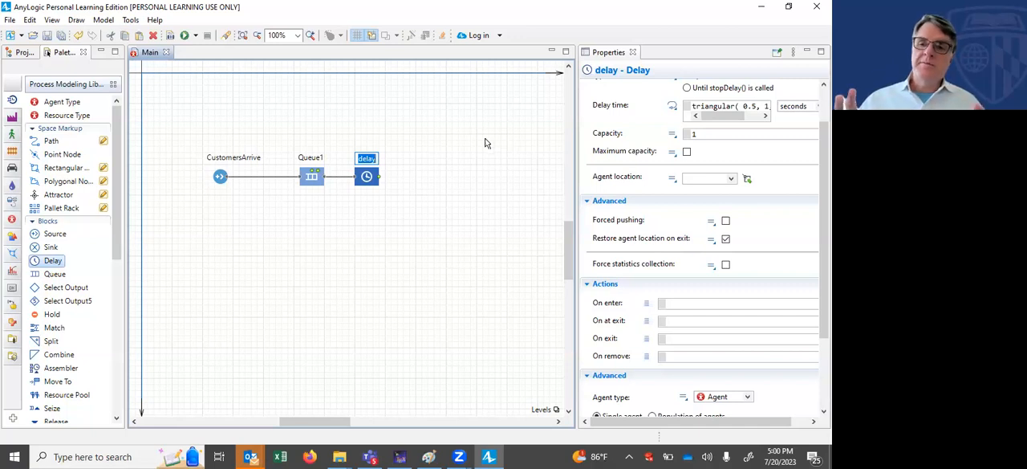
drag(114, 224, 118, 268)
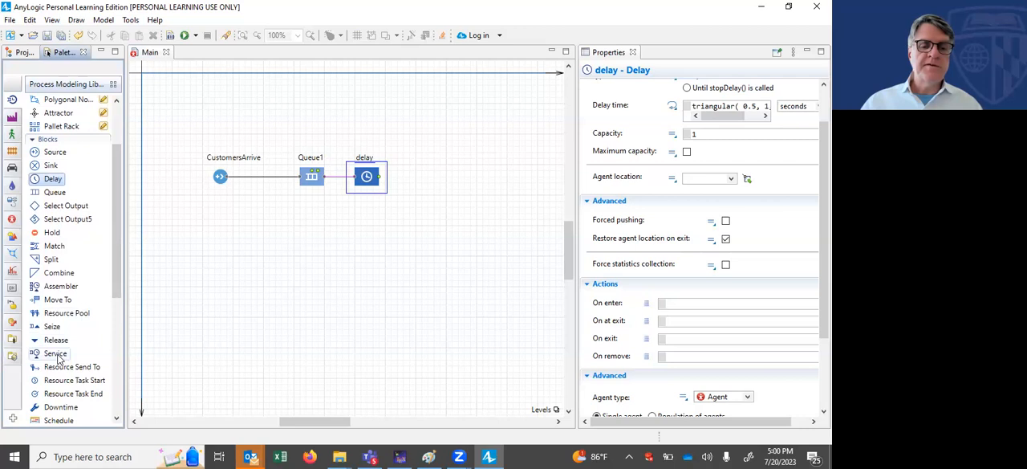
mouse_move(57, 359)
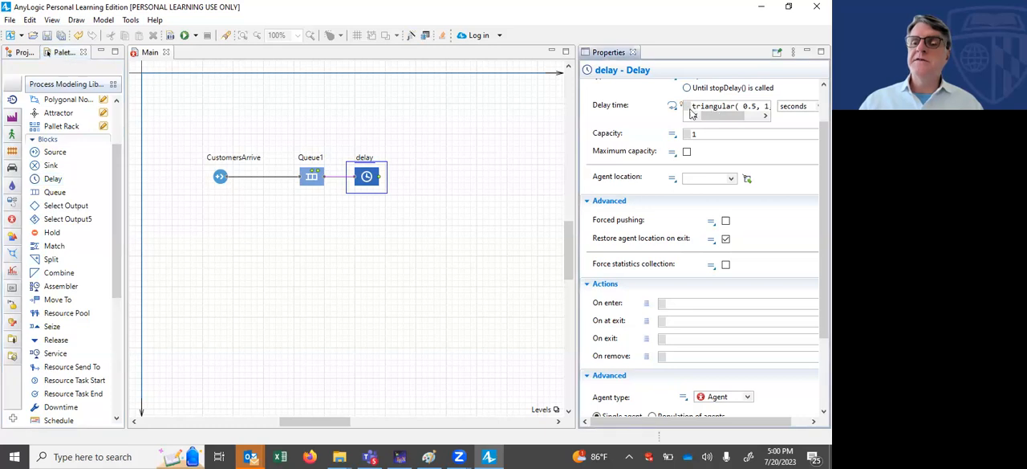
Step: Set the delay block's delay time to exponential(20) seconds
key(ctrl+a)
key(BackSpace)
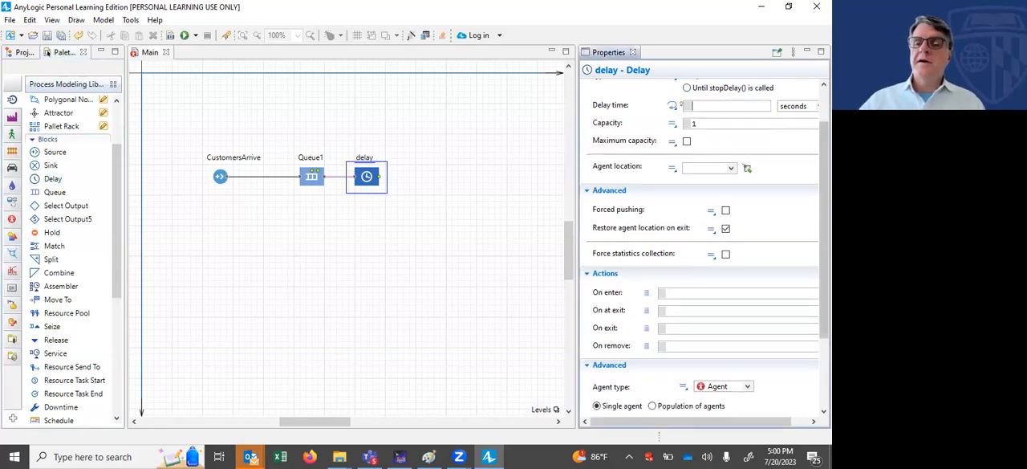
text(exponential)
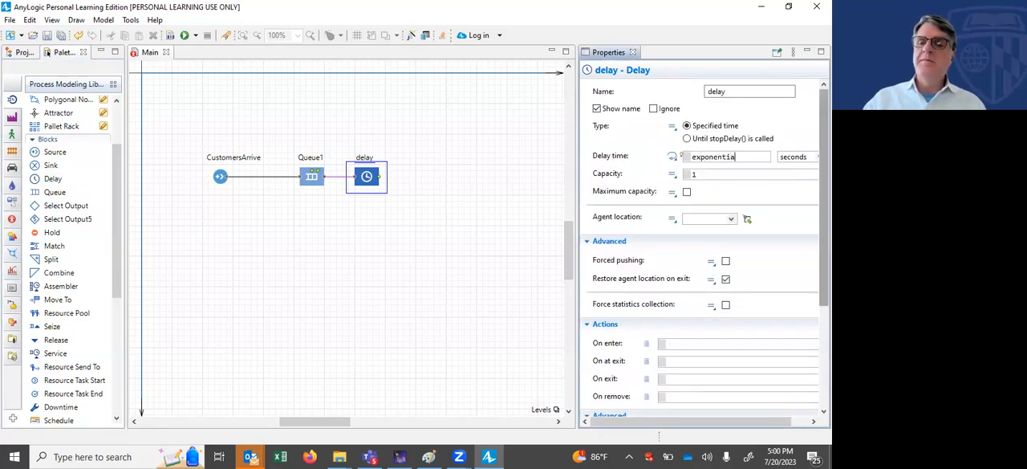
text(())
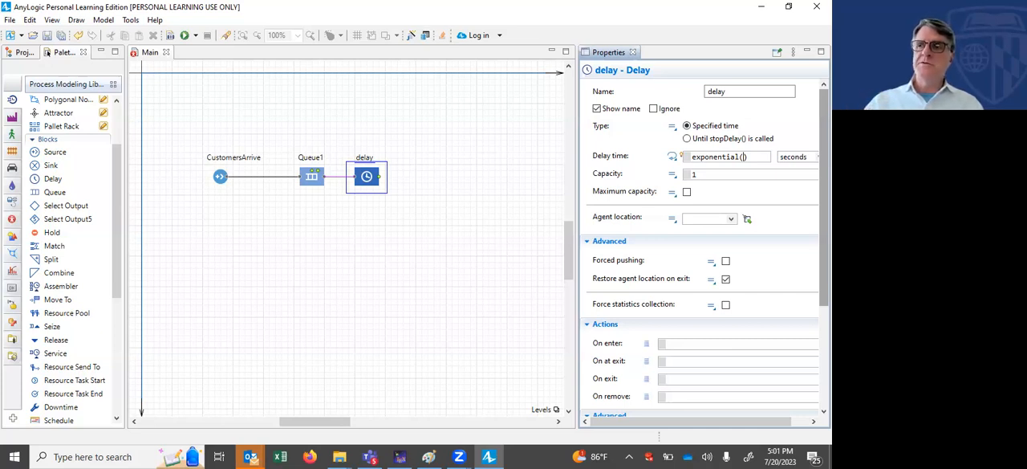
text(20)
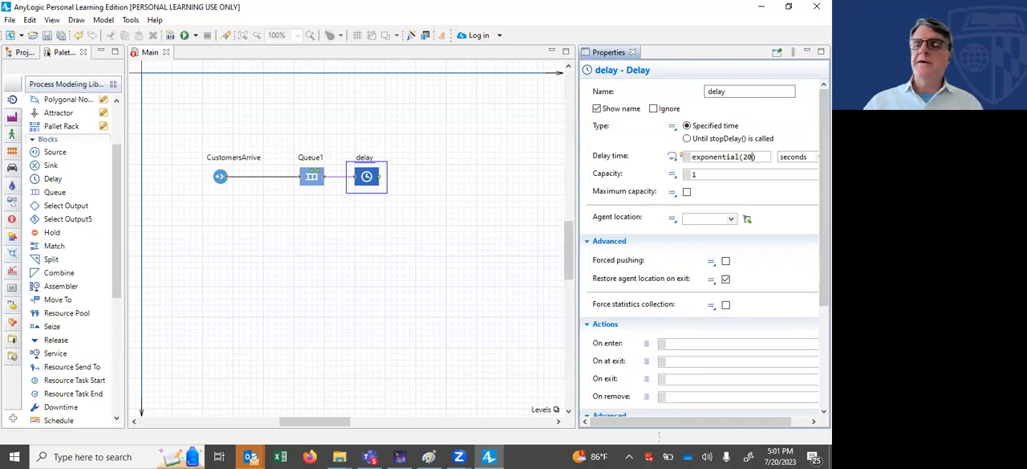
click(797, 158)
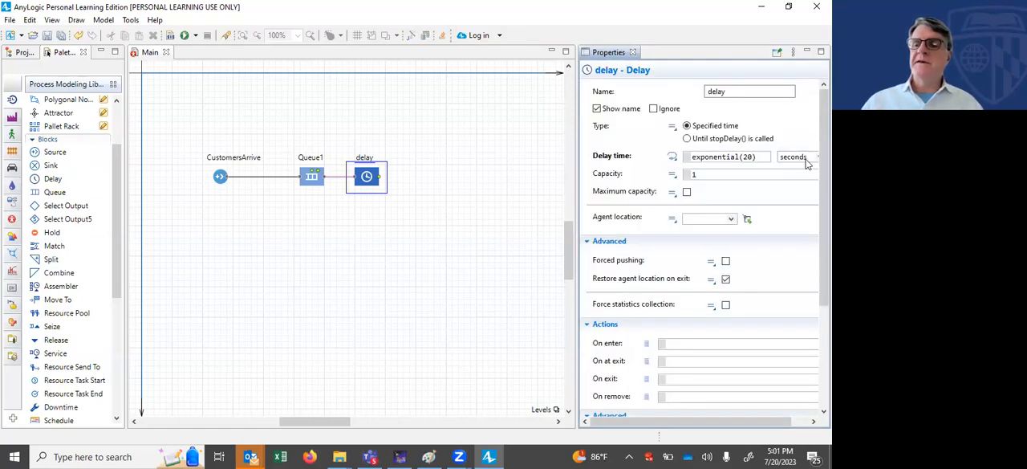
Step: Set the delay block's time unit to hours and the CustomersArrive arrival rate unit to per hour
click(797, 157)
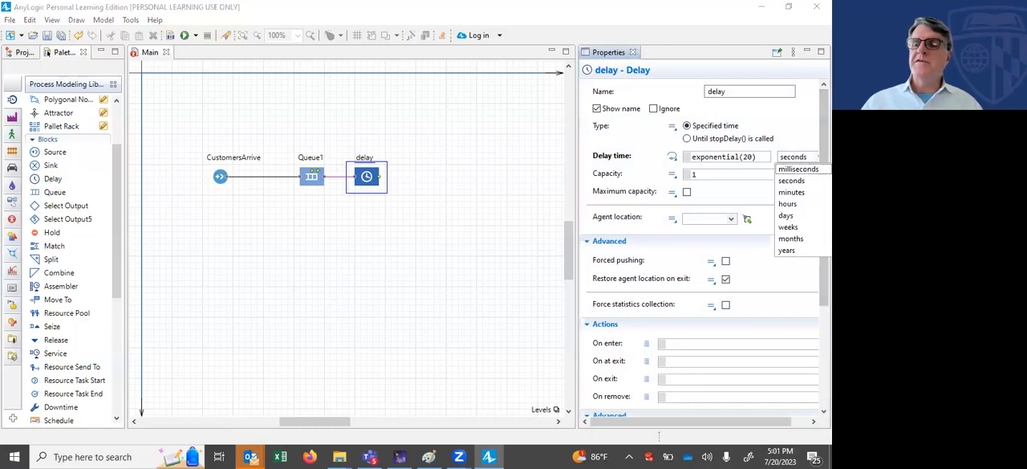
click(787, 206)
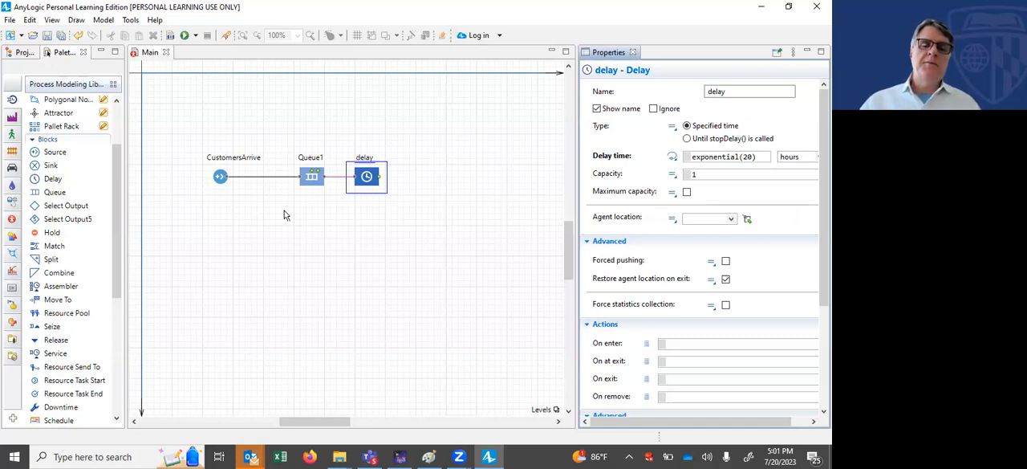
click(220, 177)
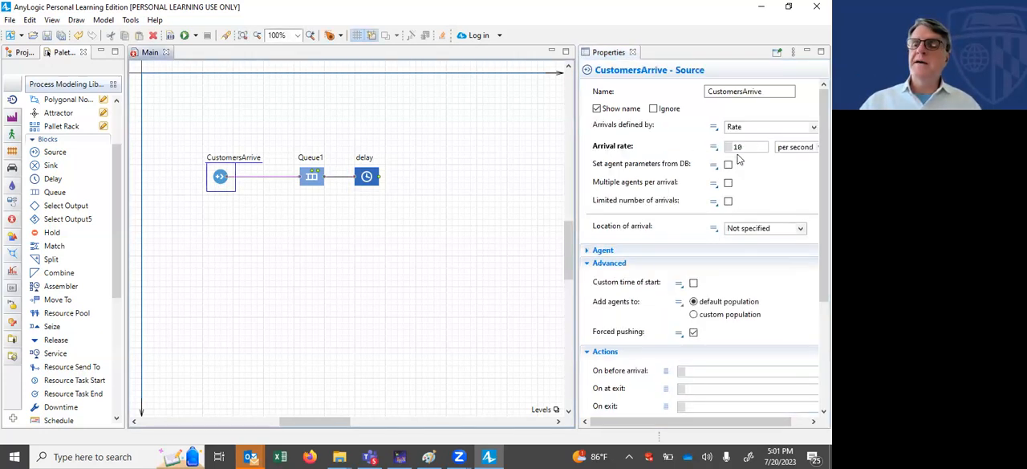
click(799, 147)
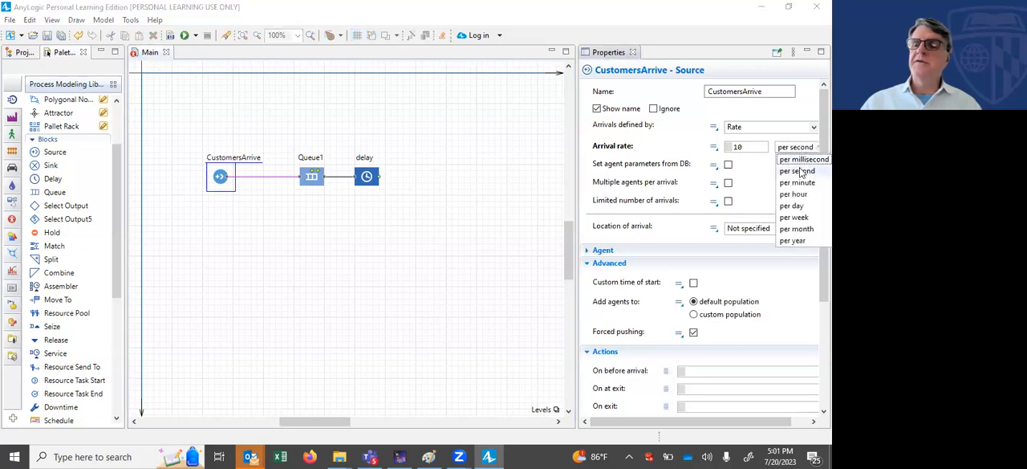
click(788, 195)
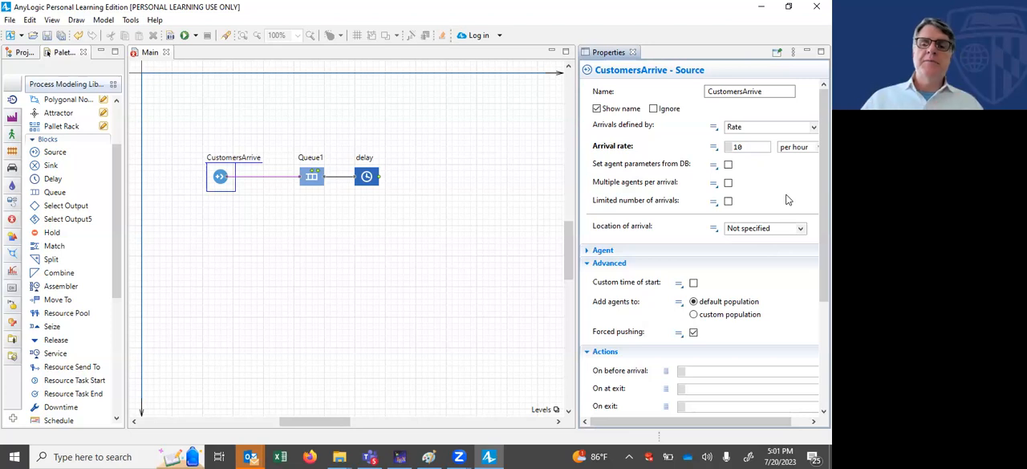
Step: Move Queue1 closer to the delay block and CustomersArrive farther away from Queue1
click(365, 178)
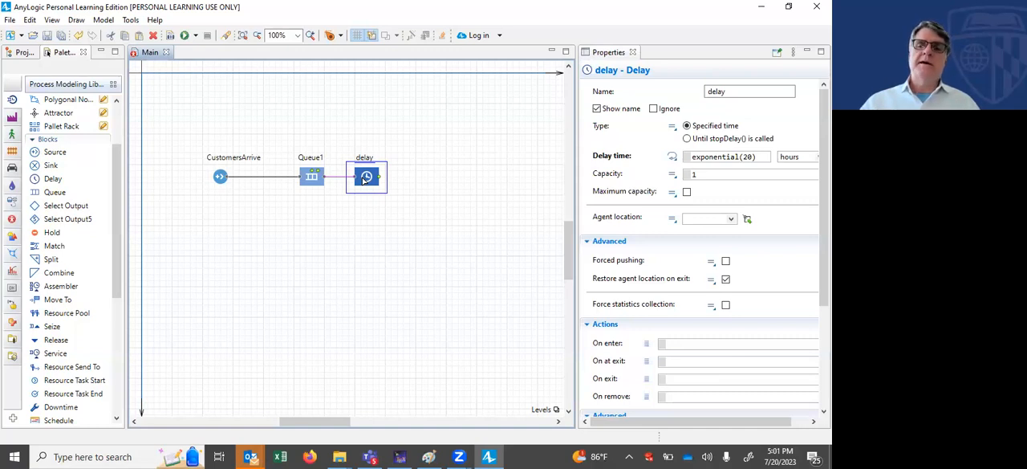
mouse_move(340, 427)
mouse_down()
mouse_move(378, 427)
mouse_move(331, 425)
mouse_up()
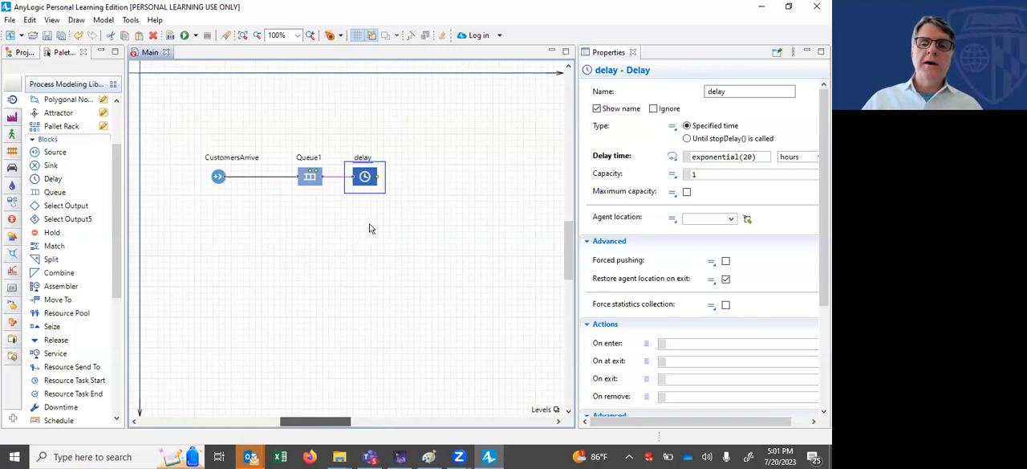
drag(313, 180, 325, 179)
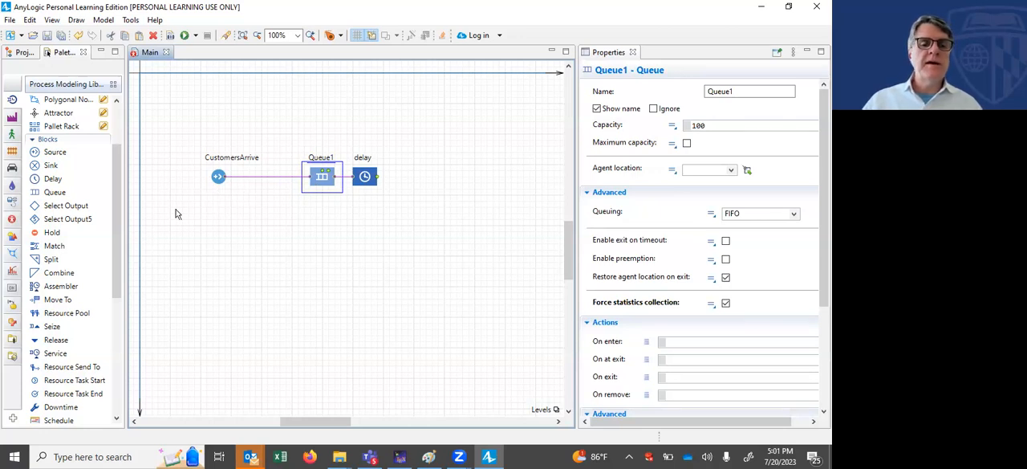
drag(222, 183, 189, 183)
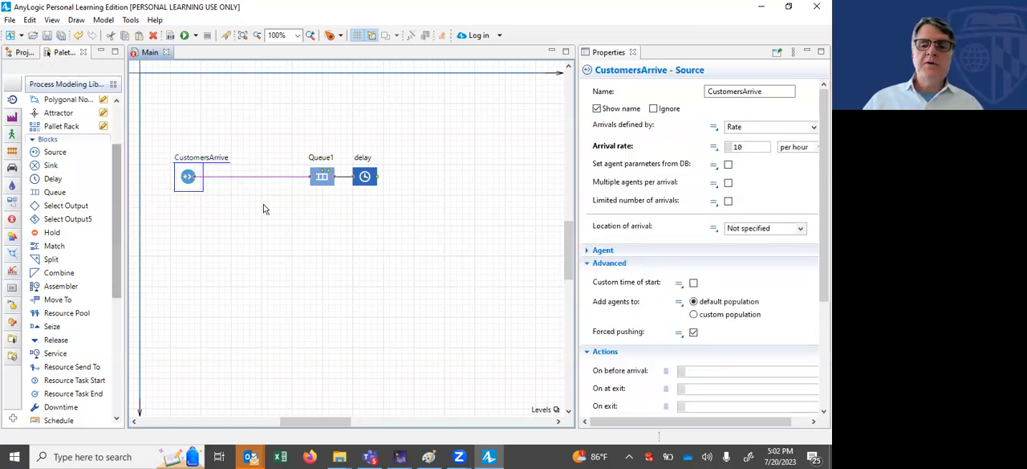
Step: Rename the delay block after Queue1 as Delay1
click(367, 177)
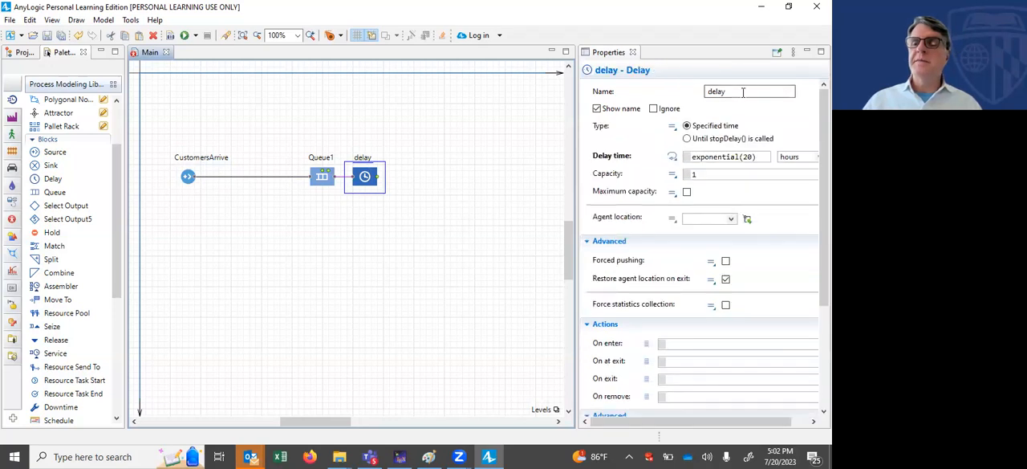
click(744, 92)
key(BackSpace)
text(D)
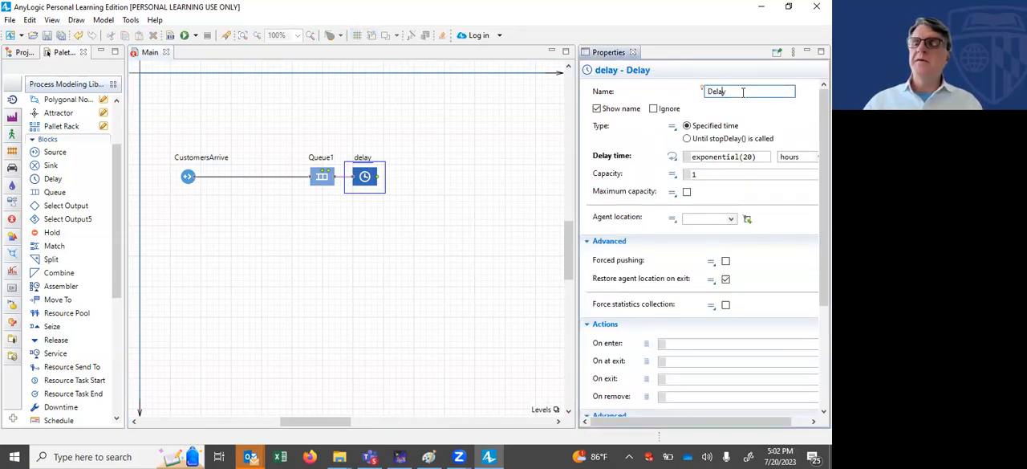
key(Return)
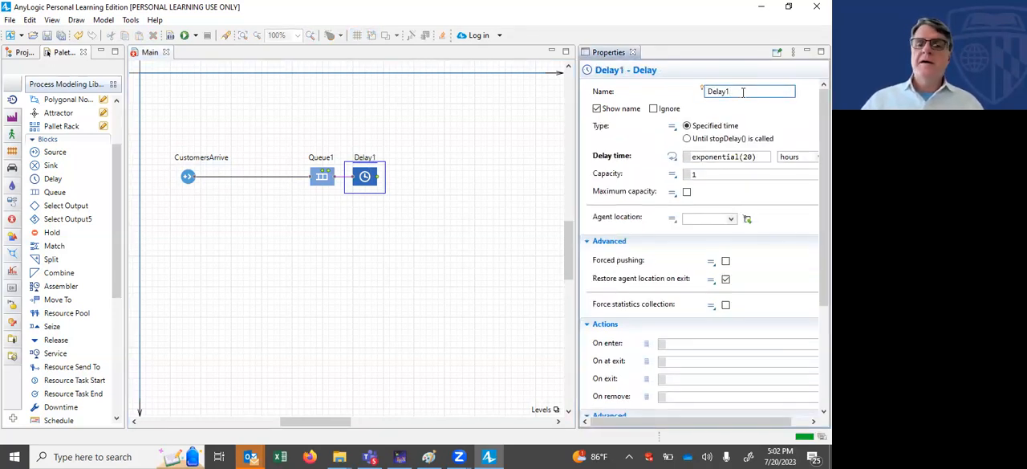
Step: Add a Queue block connected to the output of Delay1, leaving a wide gap between them
drag(50, 198, 432, 176)
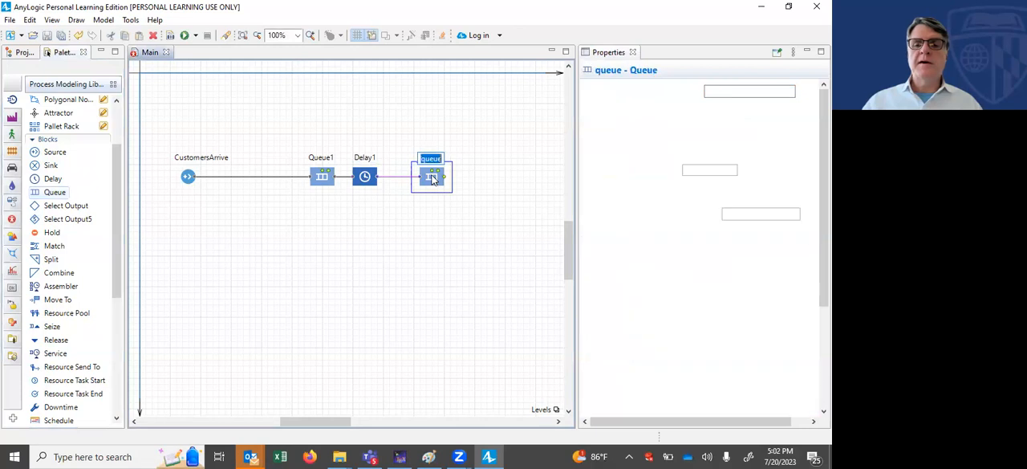
click(432, 176)
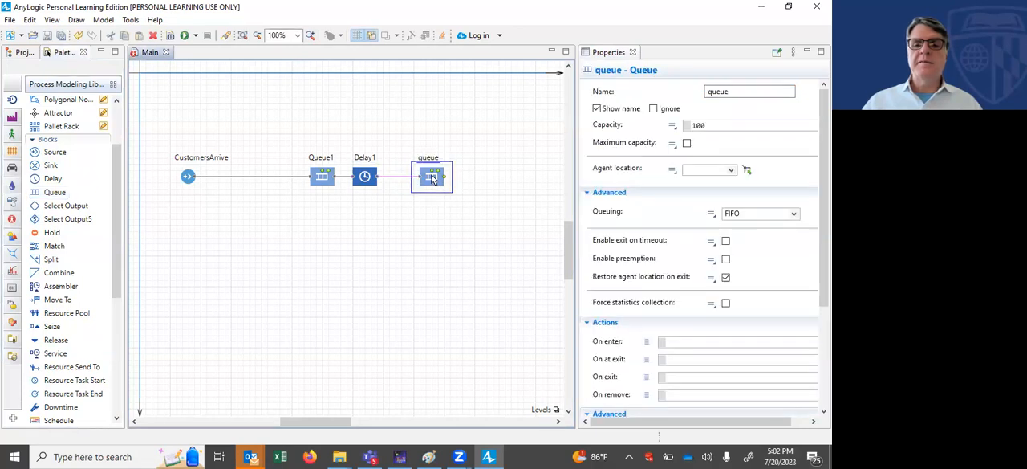
drag(439, 176, 485, 183)
Step: Name the new queue Queue2 and enable its forced statistics collection
click(715, 93)
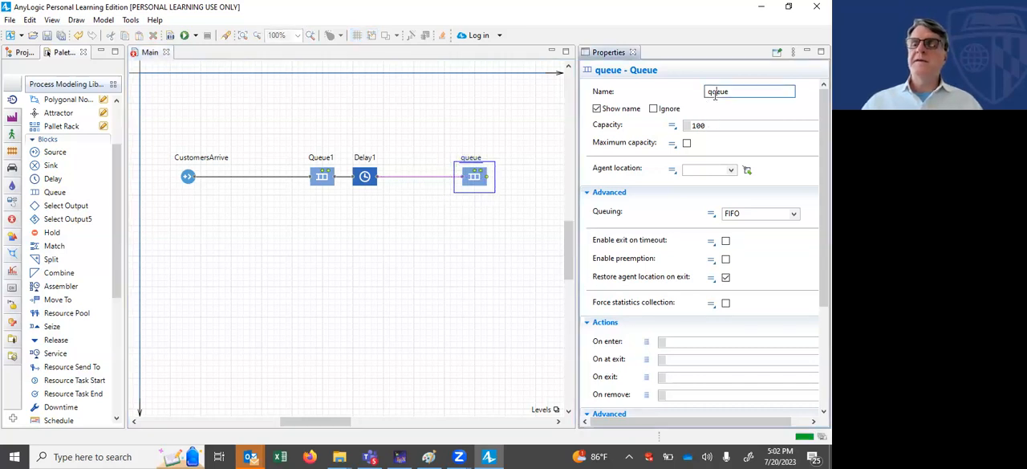
key(BackSpace)
text(Q)
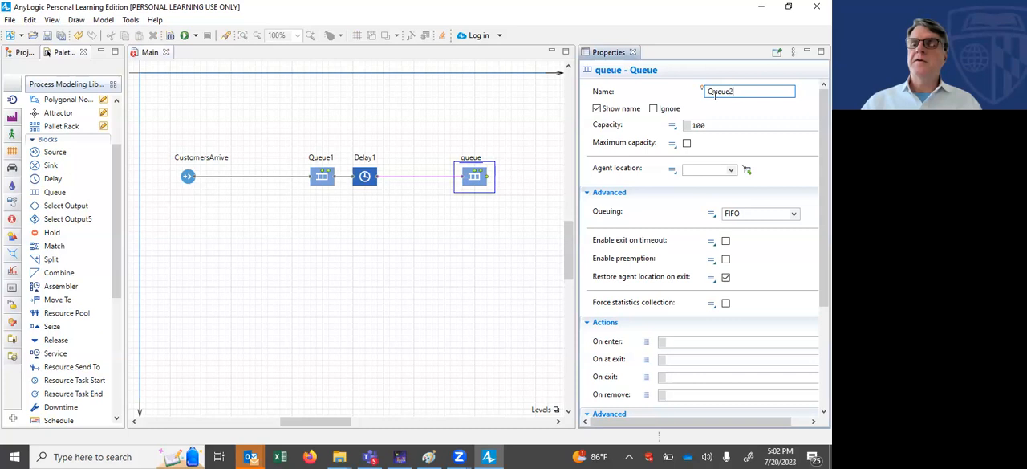
click(726, 304)
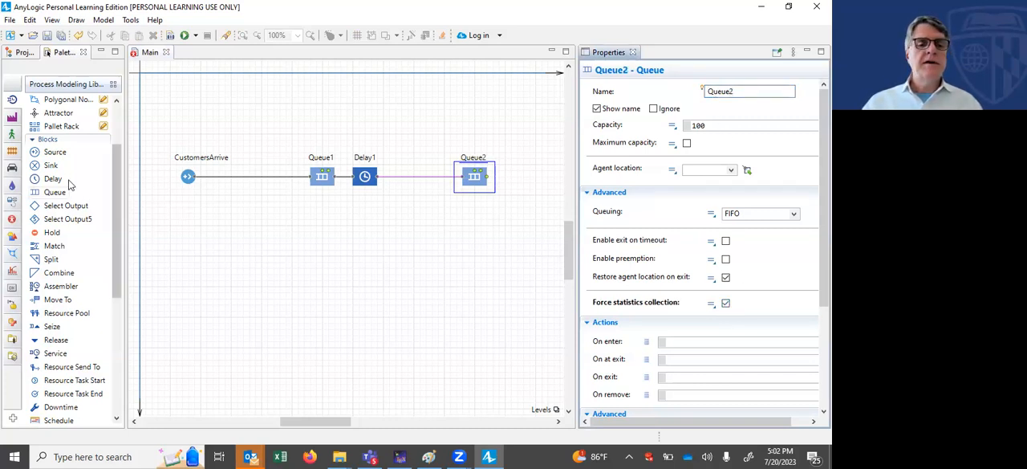
Step: Add a Delay block connected to the output of Queue2 and name it Delay2
drag(53, 178, 518, 178)
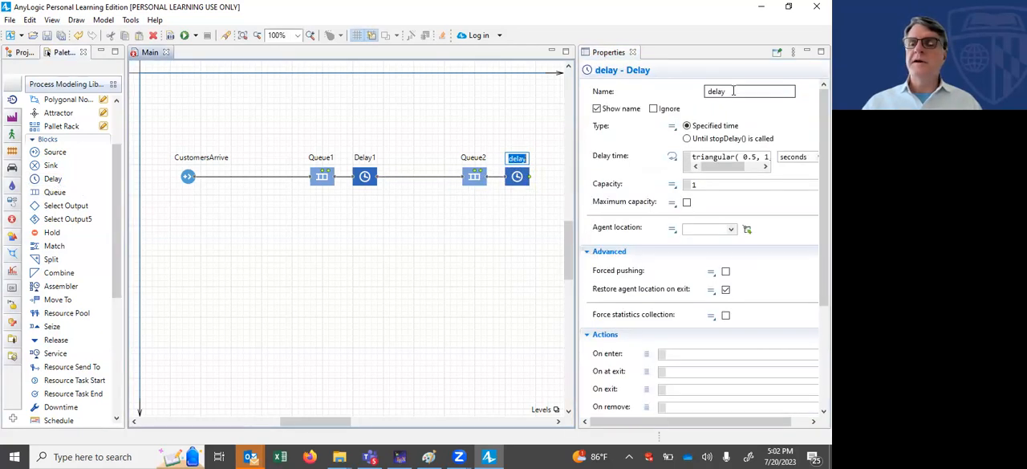
click(732, 91)
key(BackSpace)
key(BackSpace)
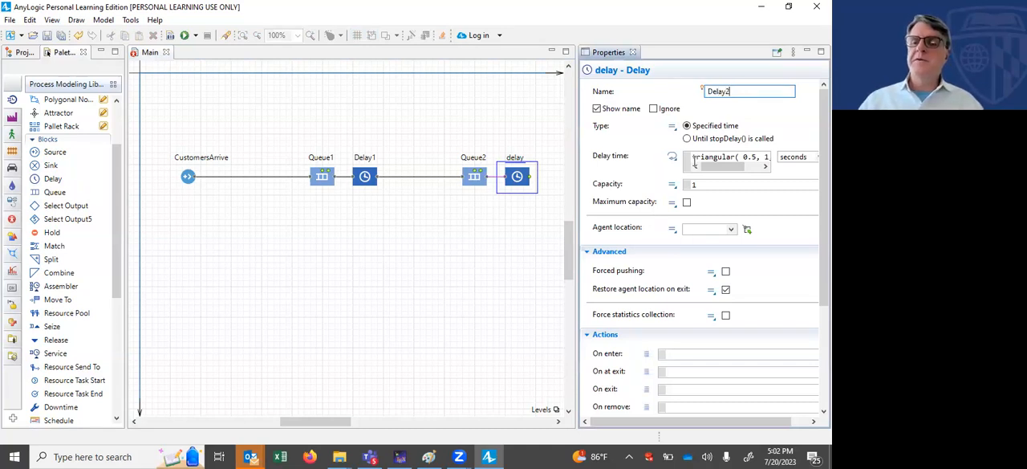
Step: Set Delay2's delay time to exponentail(30) hours and enable its forced statistics collection
click(772, 156)
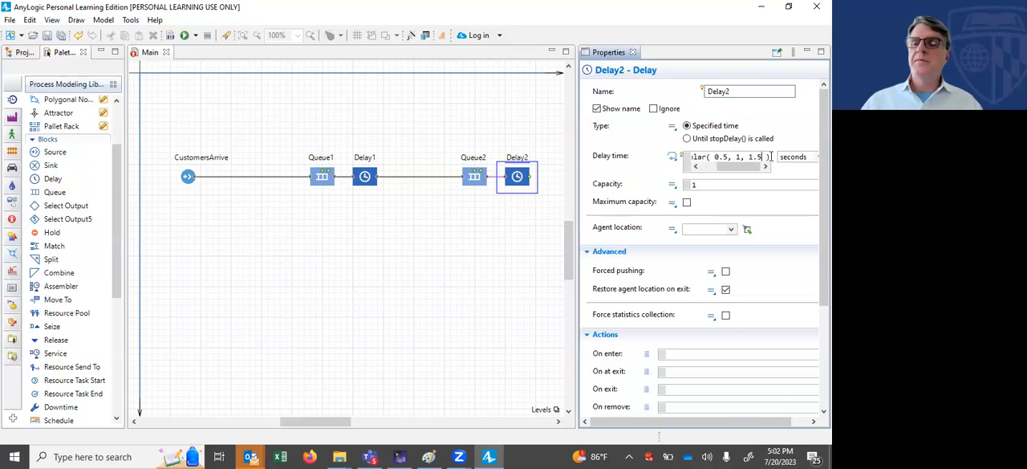
key(BackSpace)
key(BackSpace)
key(BackSpace)
key(BackSpace)
key(BackSpace)
key(BackSpace)
key(BackSpace)
key(BackSpace)
key(BackSpace)
key(BackSpace)
key(BackSpace)
key(BackSpace)
key(BackSpace)
key(BackSpace)
key(BackSpace)
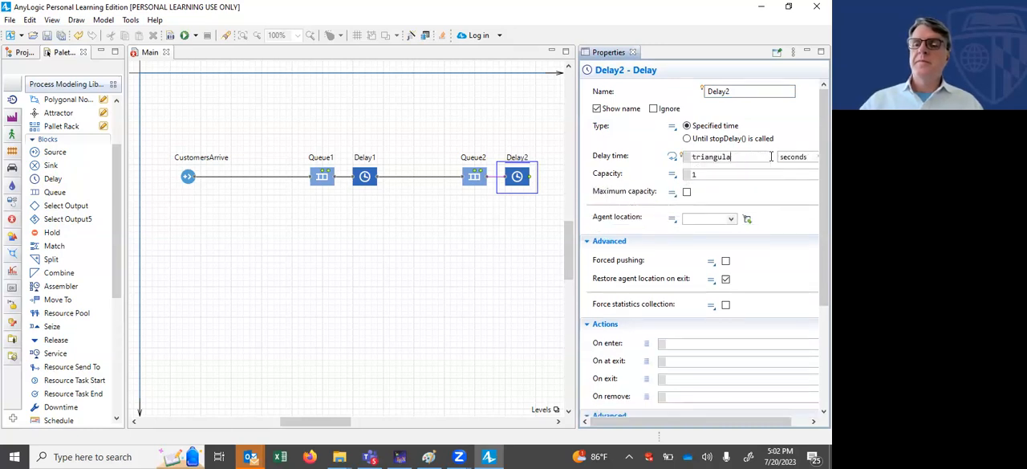
key(BackSpace)
key(BackSpace)
key(BackSpace)
key(BackSpace)
key(BackSpace)
key(BackSpace)
key(BackSpace)
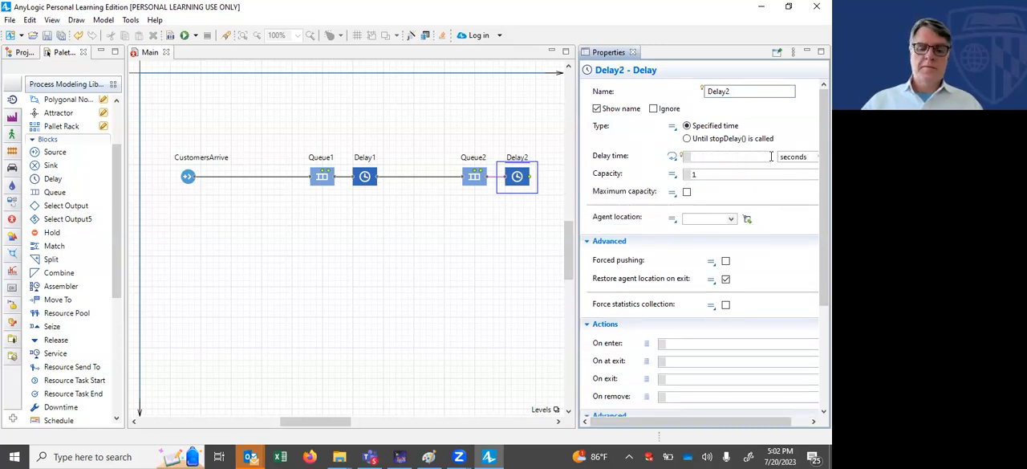
text(exponentail(30)
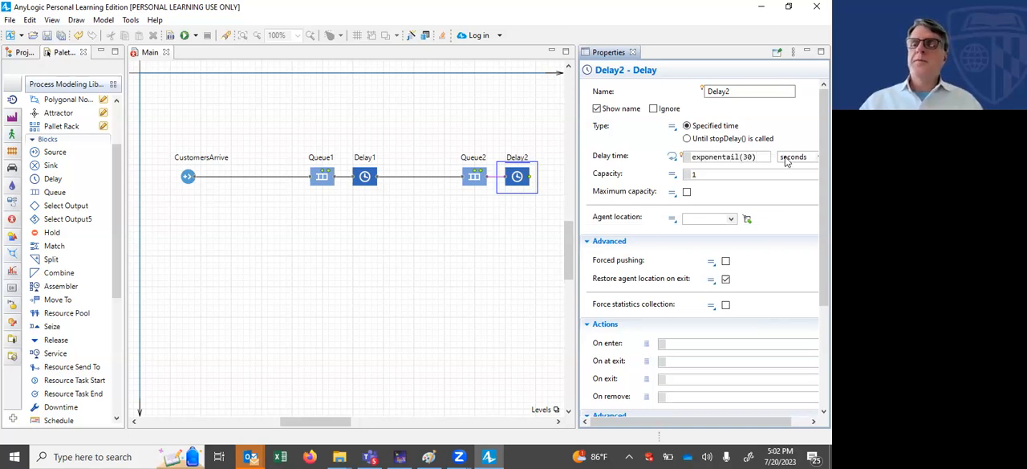
click(804, 158)
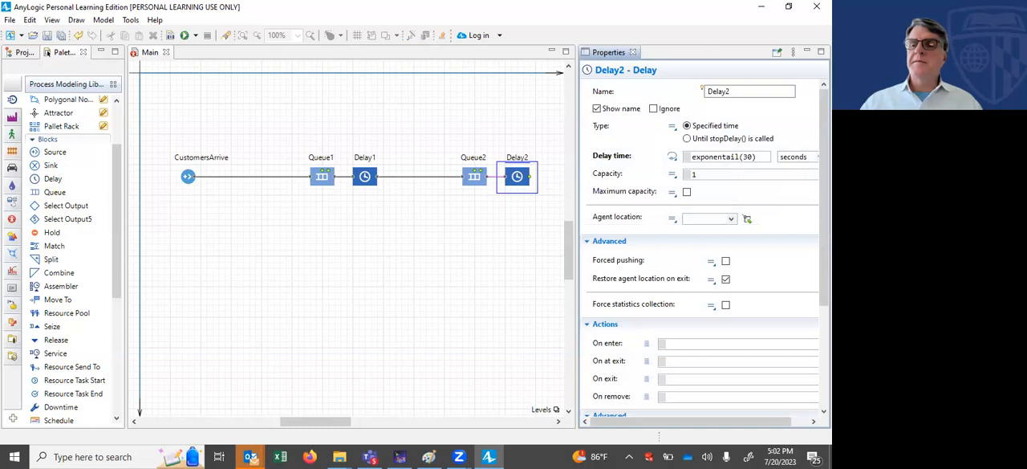
click(806, 159)
click(792, 207)
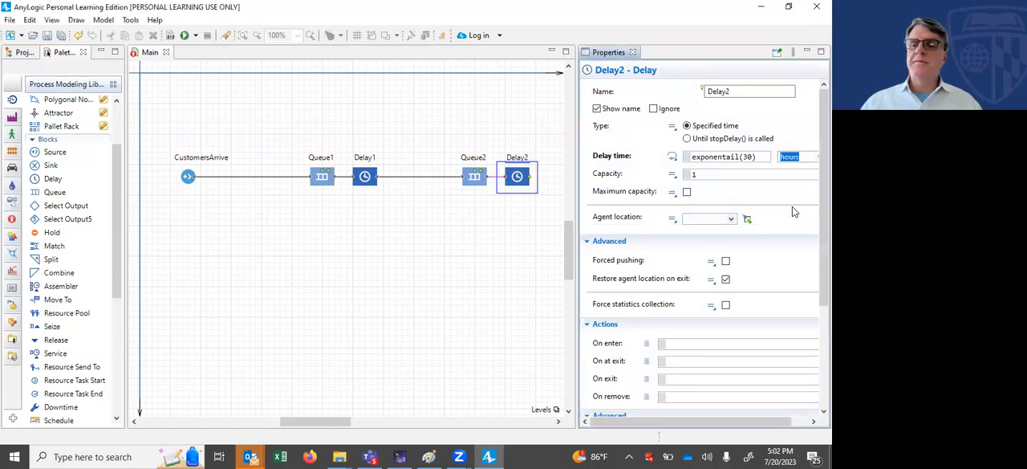
click(726, 305)
Step: Add a Sink block connected to the output of Delay2, with some space between them, and name it Exit
drag(341, 422, 412, 422)
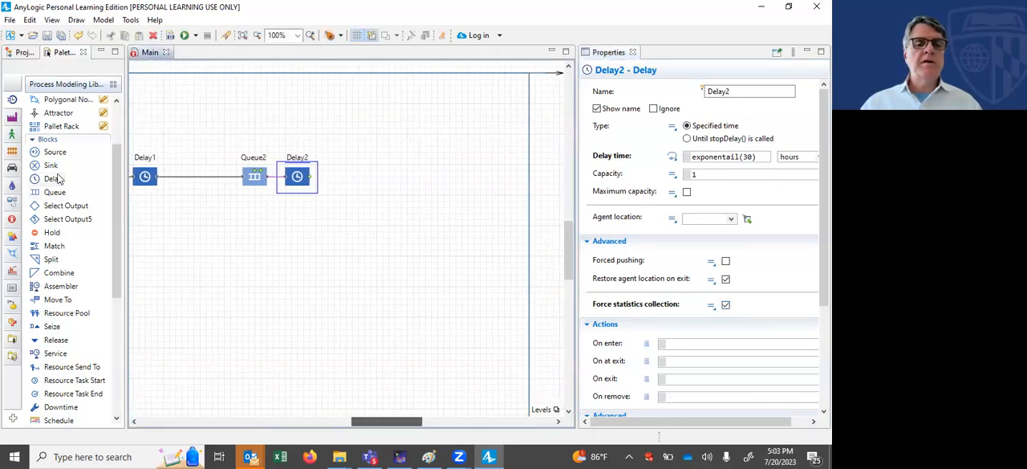
drag(50, 165, 351, 180)
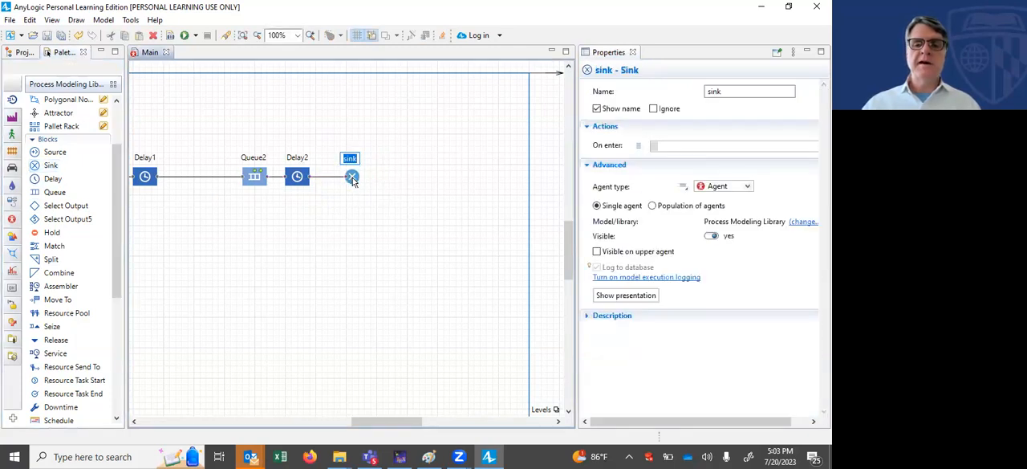
drag(354, 178, 426, 181)
click(739, 89)
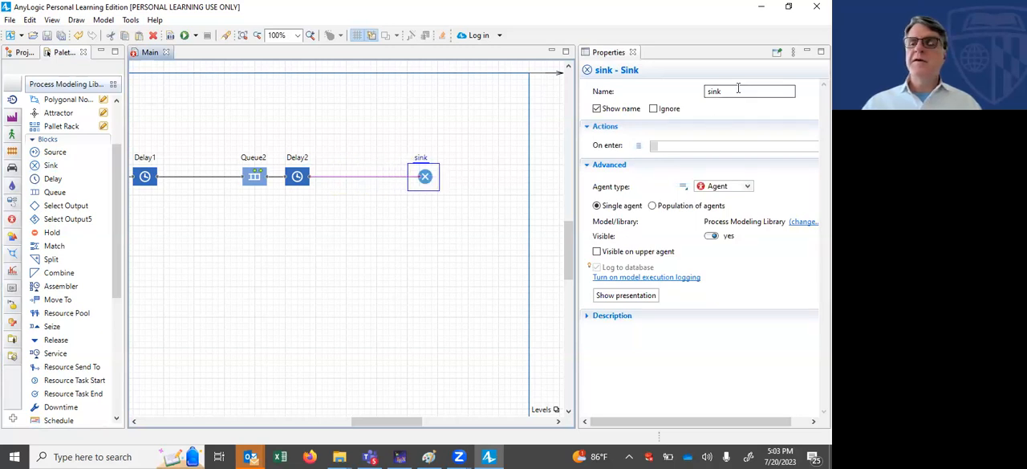
key(BackSpace)
text(Exit)
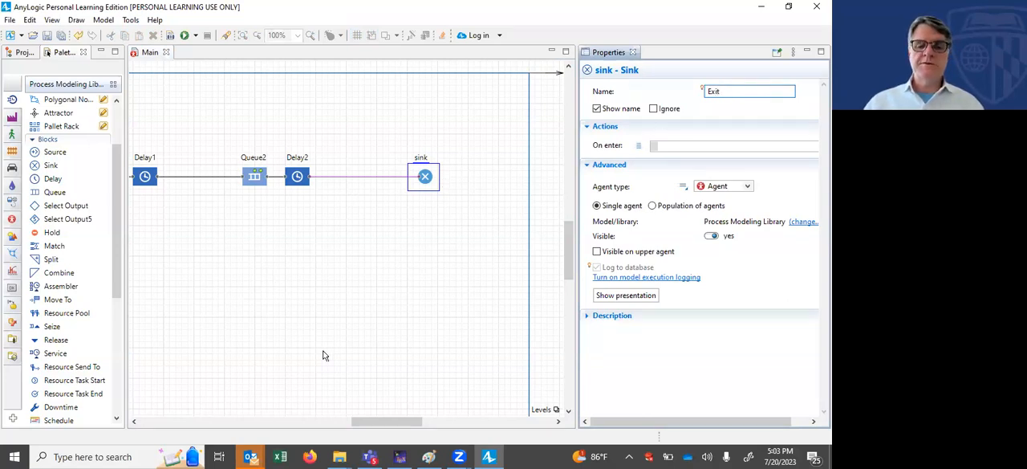
Step: Insert a Time Measure Start block on the connection between CustomersArrive and Queue1 and name it time1st
drag(367, 419, 316, 410)
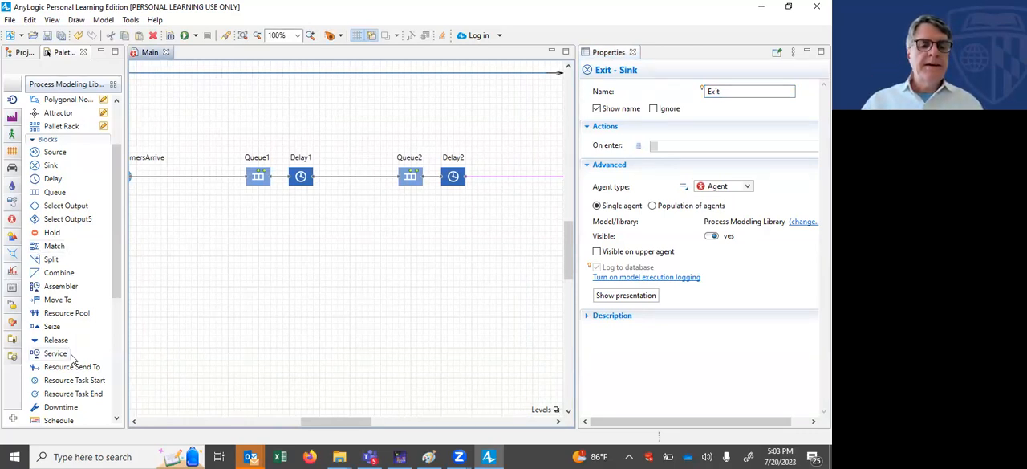
drag(113, 273, 120, 312)
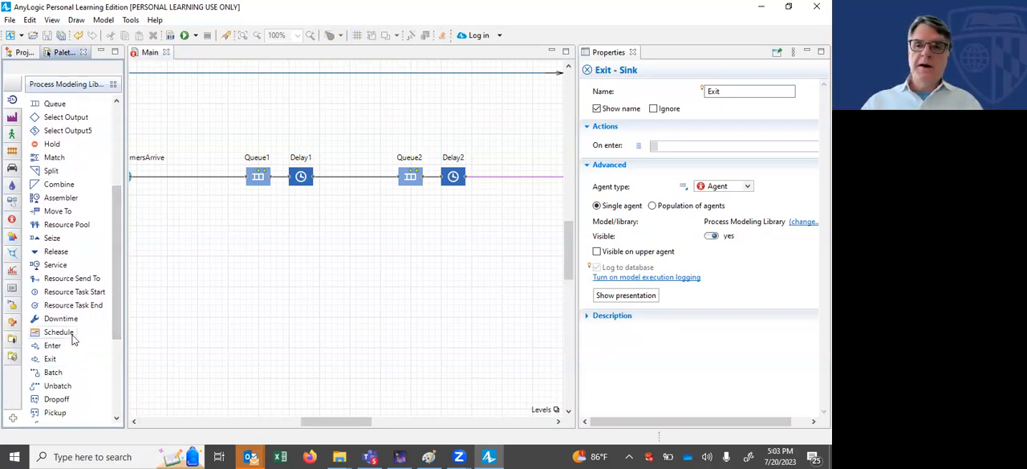
drag(120, 302, 216, 174)
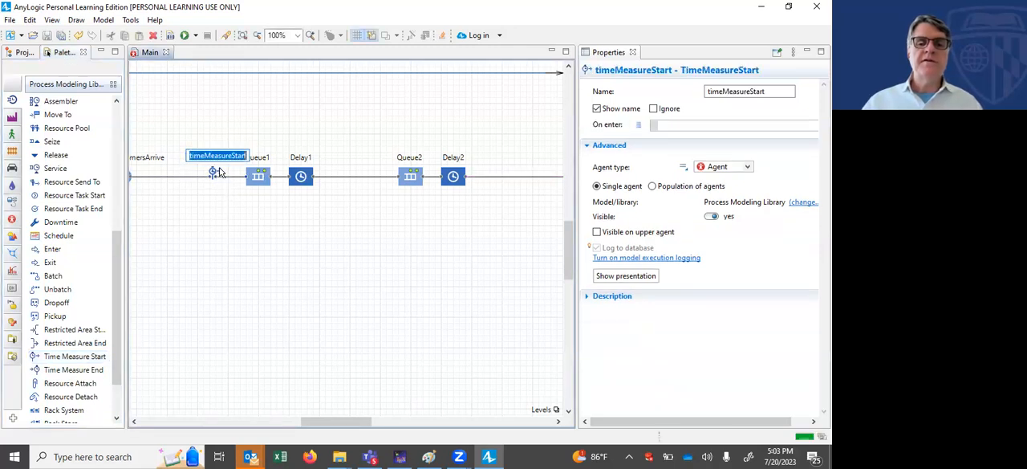
click(768, 93)
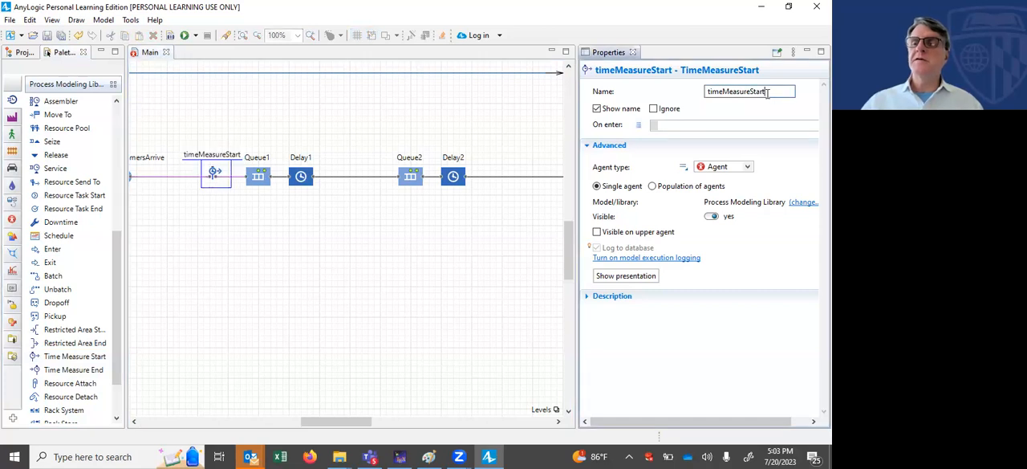
key(BackSpace)
key(BackSpace)
key(BackSpace)
key(BackSpace)
key(BackSpace)
key(BackSpace)
key(BackSpace)
key(BackSpace)
key(BackSpace)
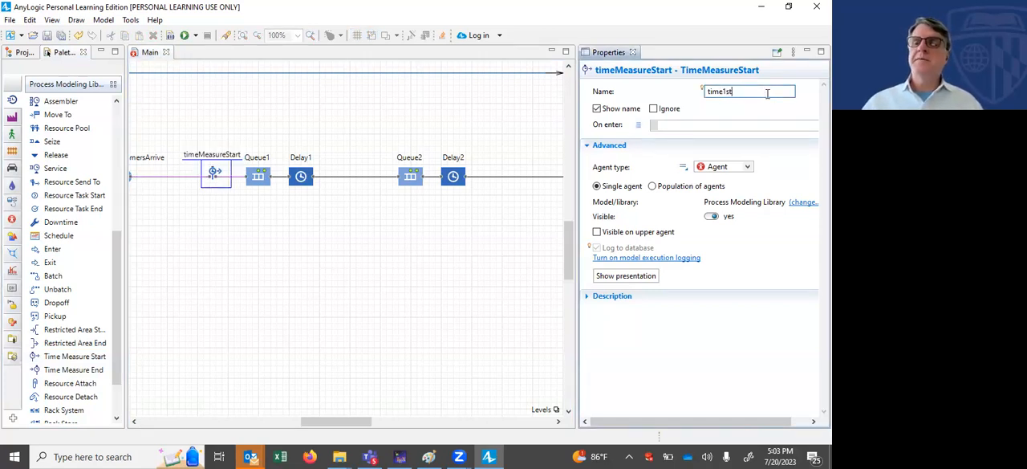
text(1st)
Step: Insert a Time Measure End block named time1end between Delay1 and Queue2 and assign time1st as its start block
drag(90, 370, 350, 177)
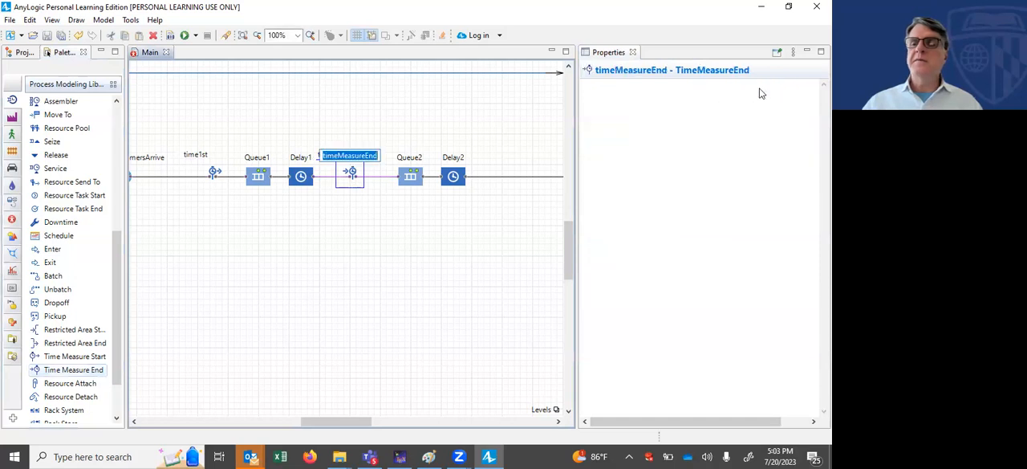
click(764, 91)
drag(764, 91, 725, 92)
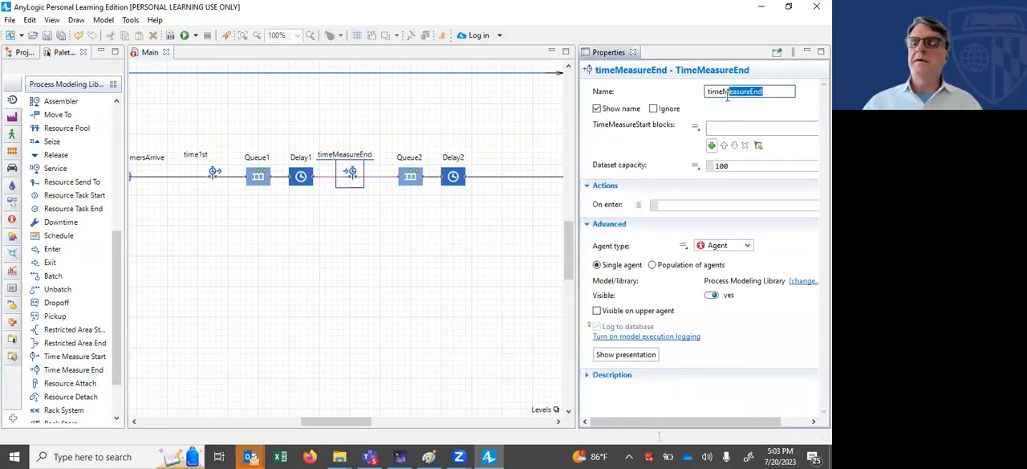
text(1)
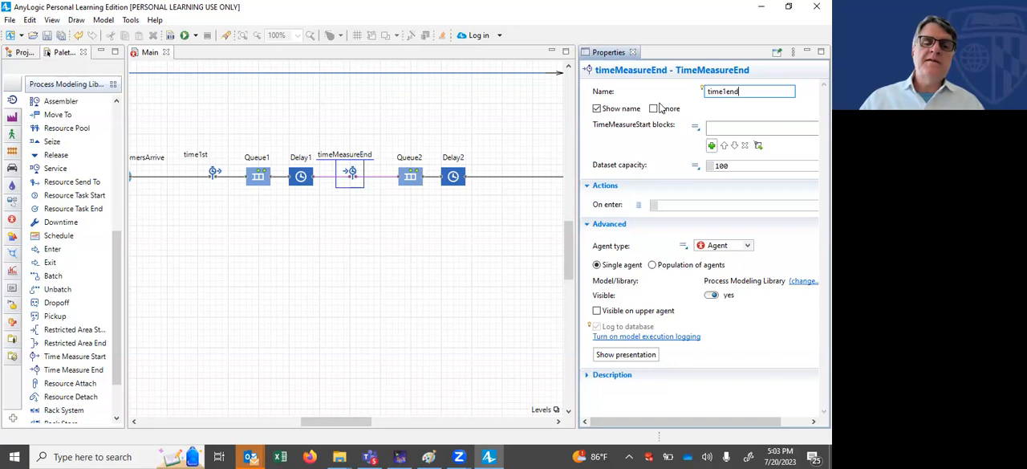
click(712, 146)
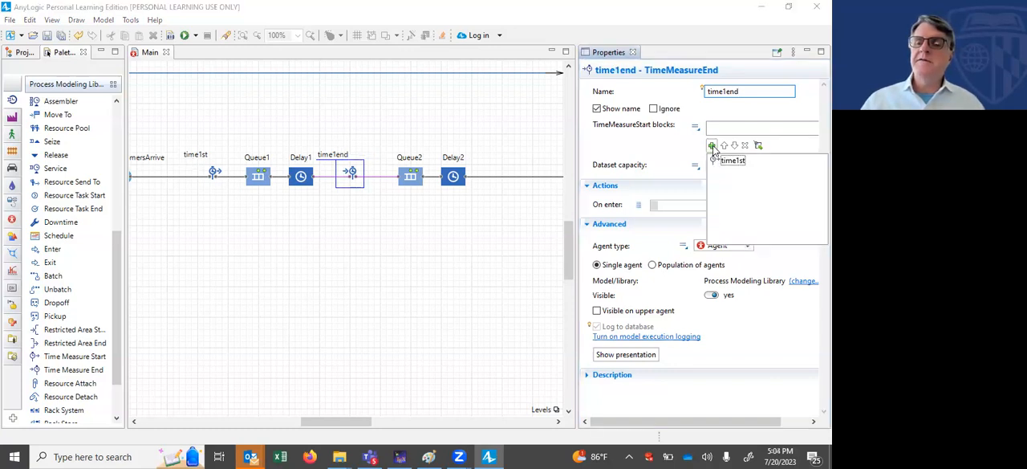
click(732, 162)
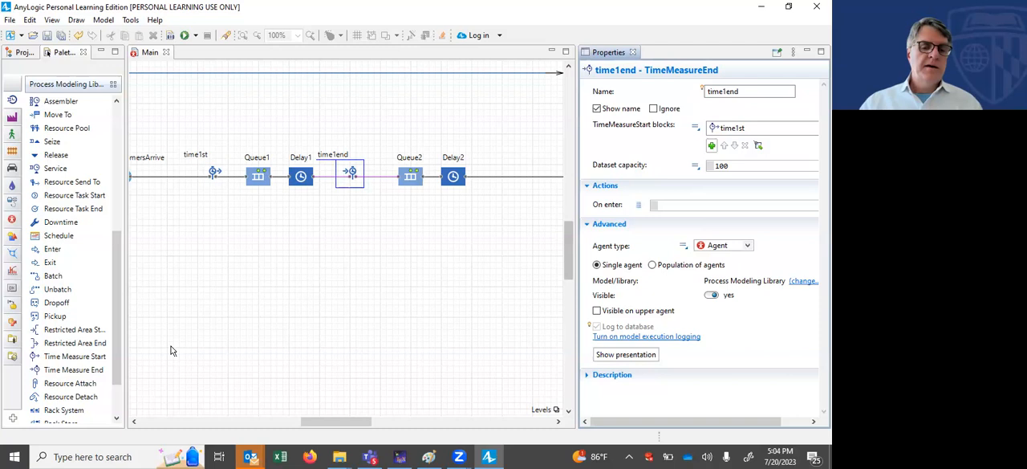
Step: Insert a Time Measure Start block between CustomersArrive and time1st, and a Time Measure End block between Delay2 and Exit
mouse_move(93, 369)
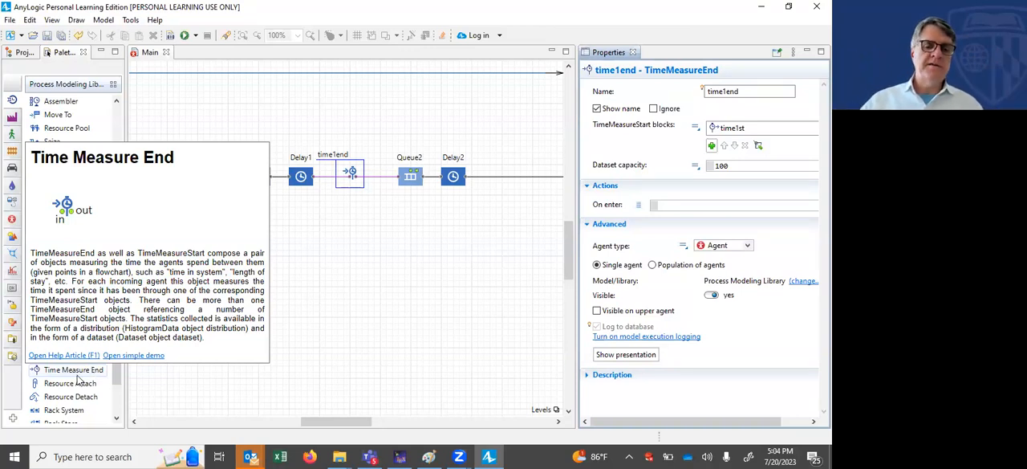
click(284, 401)
drag(86, 363, 177, 178)
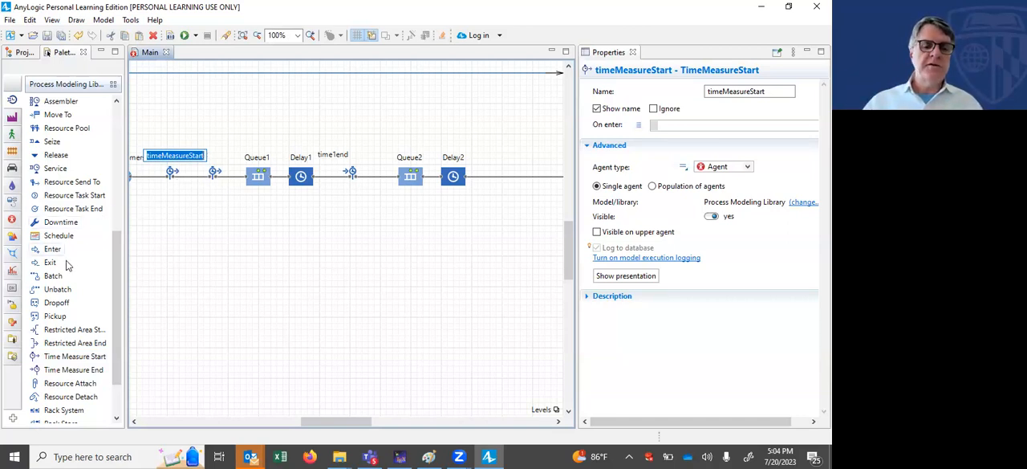
drag(64, 372, 512, 178)
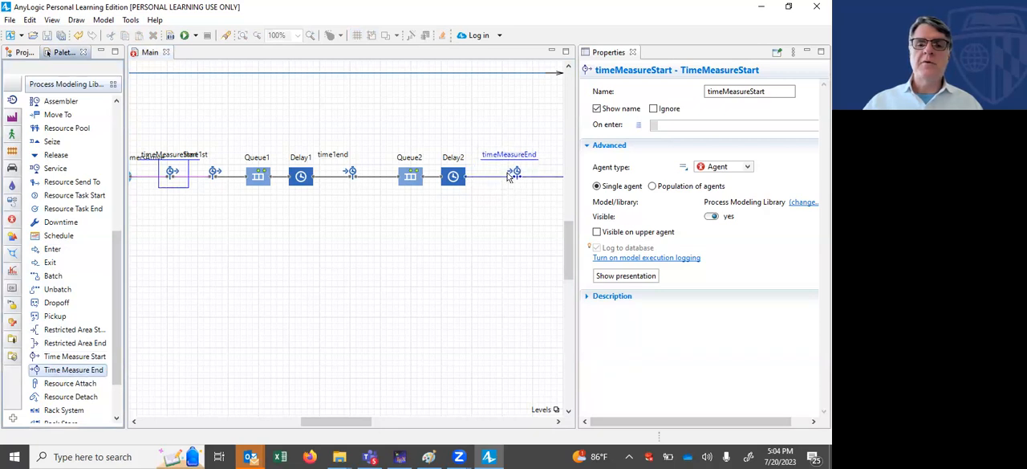
Step: Name the Time Measure End block between Delay2 and Exit time2st
click(172, 170)
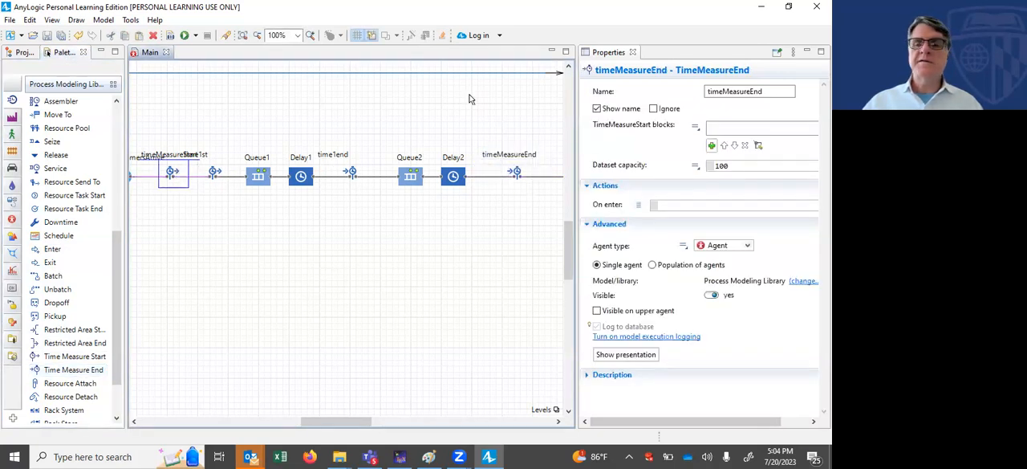
click(767, 92)
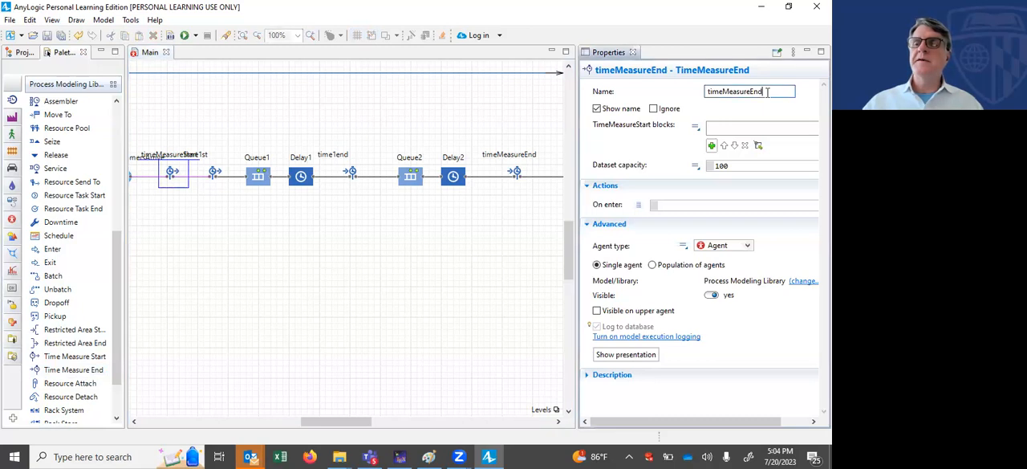
key(BackSpace)
key(BackSpace)
key(BackSpace)
key(BackSpace)
key(BackSpace)
key(BackSpace)
key(BackSpace)
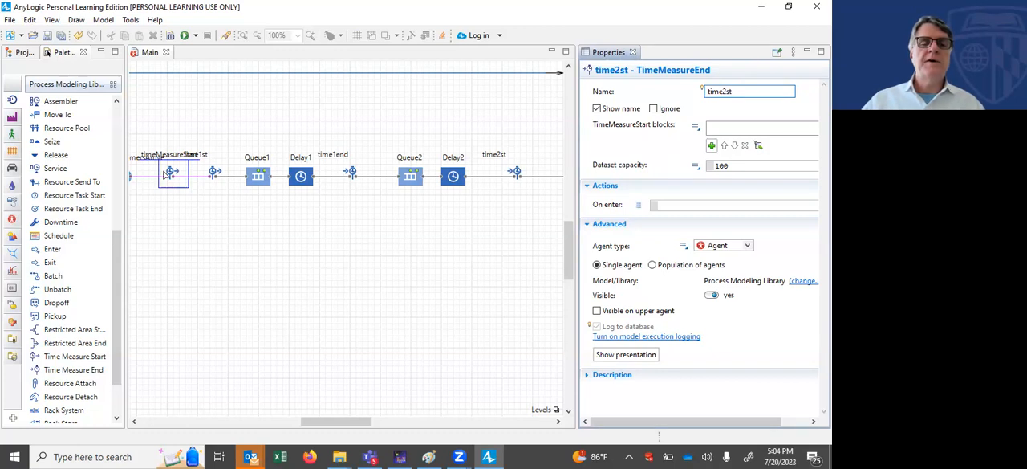
Step: Try to name the Time Measure Start block next to CustomersArrive time2st
drag(318, 423, 245, 421)
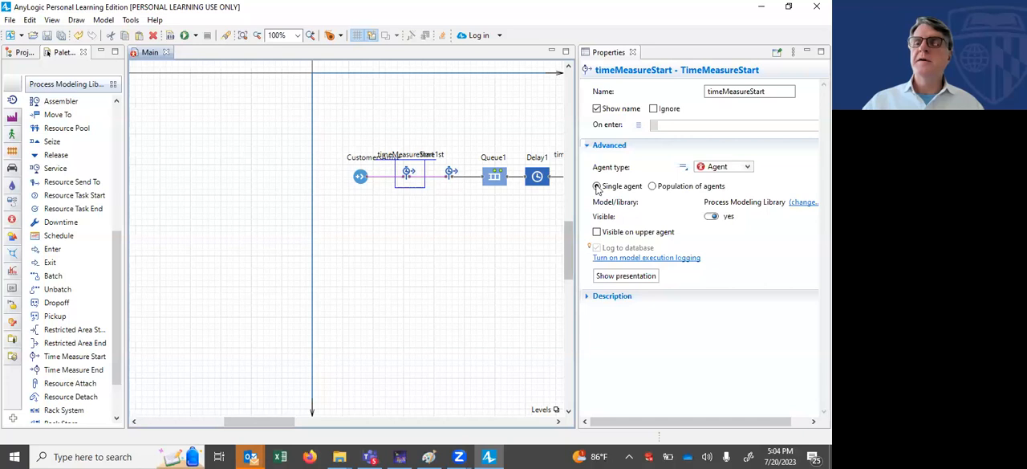
click(773, 92)
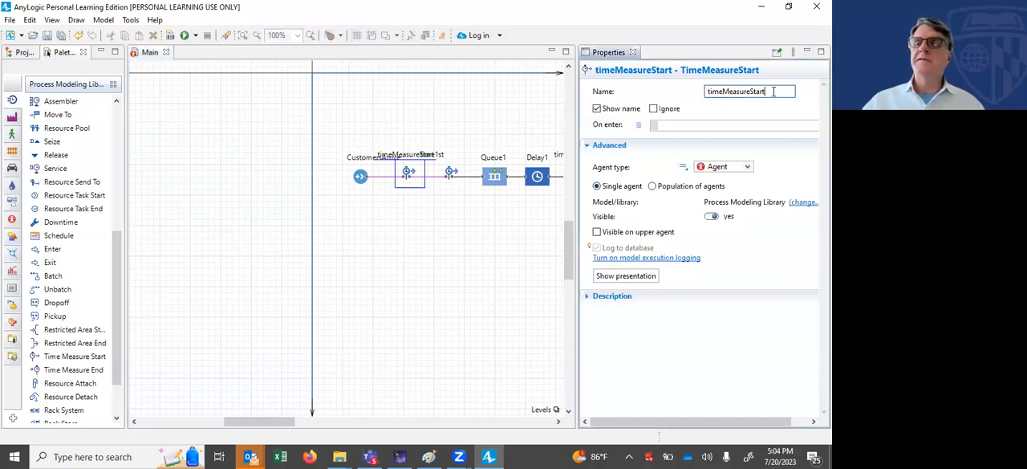
key(BackSpace)
key(BackSpace)
key(BackSpace)
key(BackSpace)
key(BackSpace)
key(BackSpace)
key(BackSpace)
key(BackSpace)
key(BackSpace)
key(BackSpace)
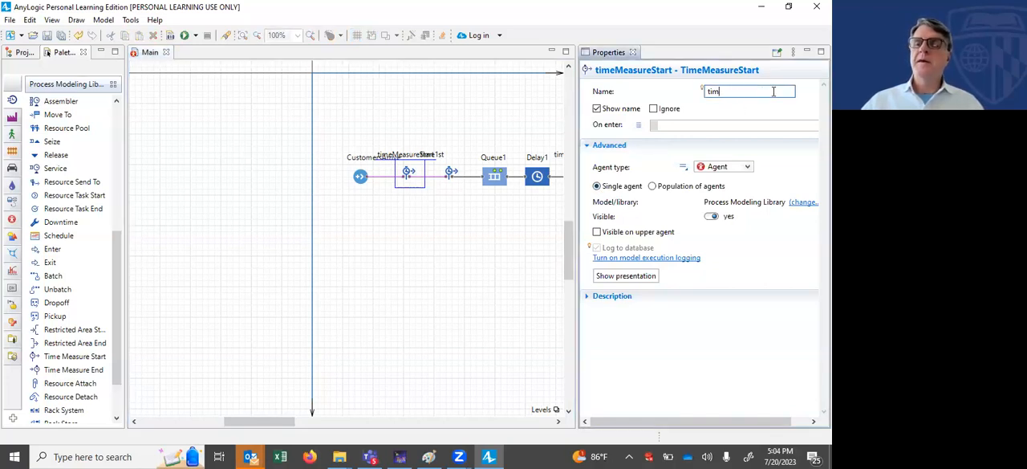
text(2st)
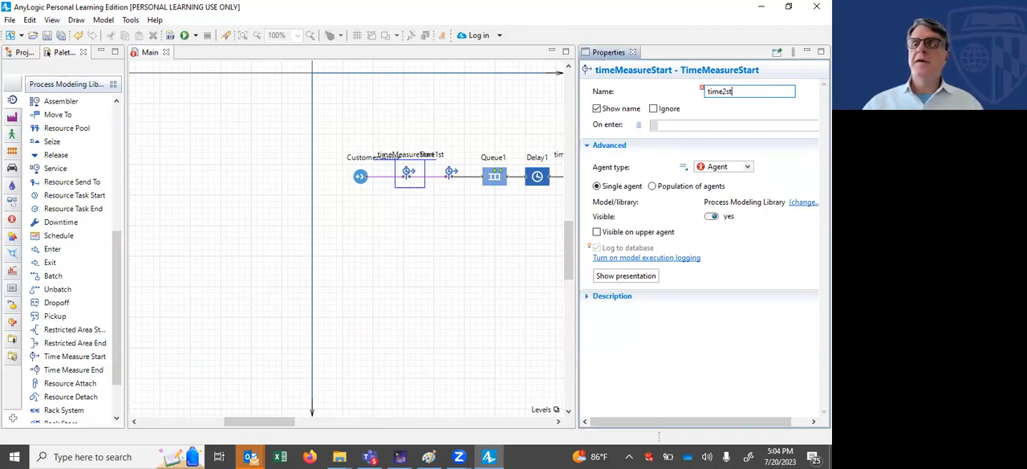
Step: Rename the Time Measure End block between Delay2 and Exit as time2end
drag(265, 423, 373, 433)
click(421, 172)
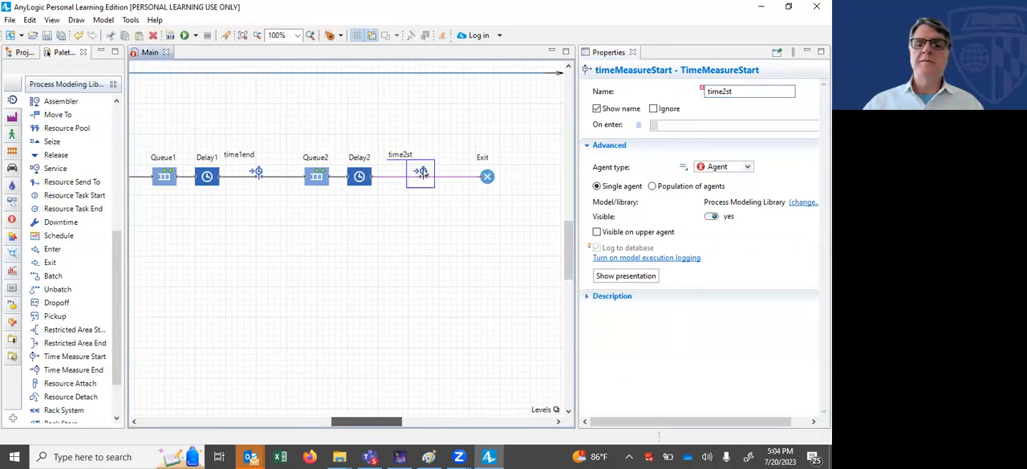
click(734, 91)
key(BackSpace)
key(BackSpace)
text(end)
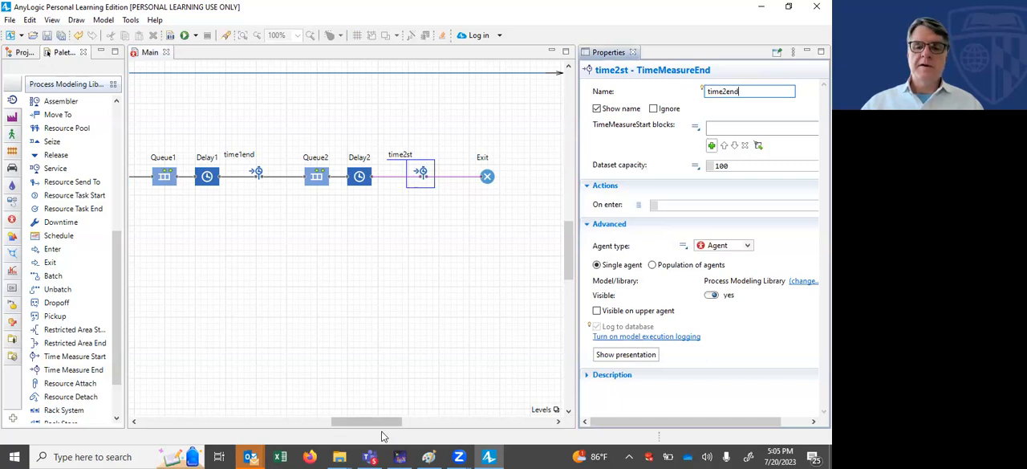
Step: Rename the Time Measure Start block between CustomersArrive and time1st as time2st
drag(387, 419, 261, 420)
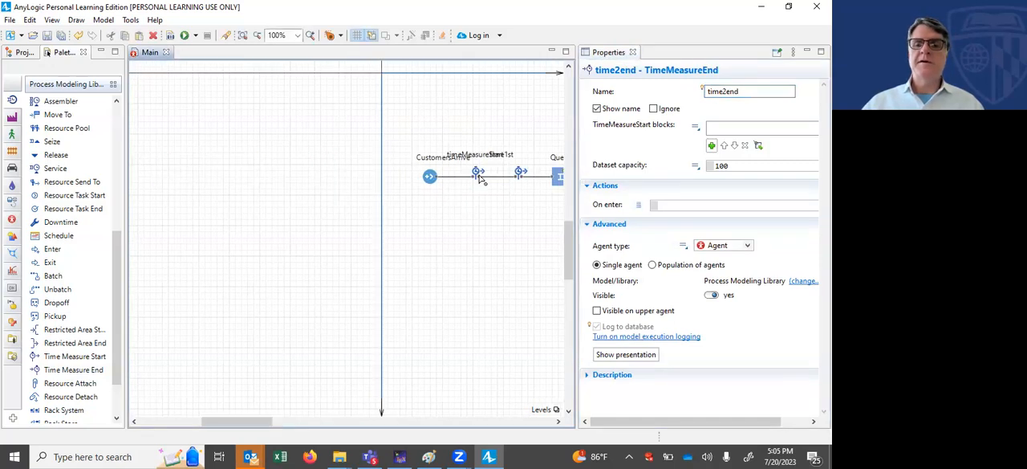
click(775, 91)
key(BackSpace)
key(BackSpace)
key(BackSpace)
key(BackSpace)
key(BackSpace)
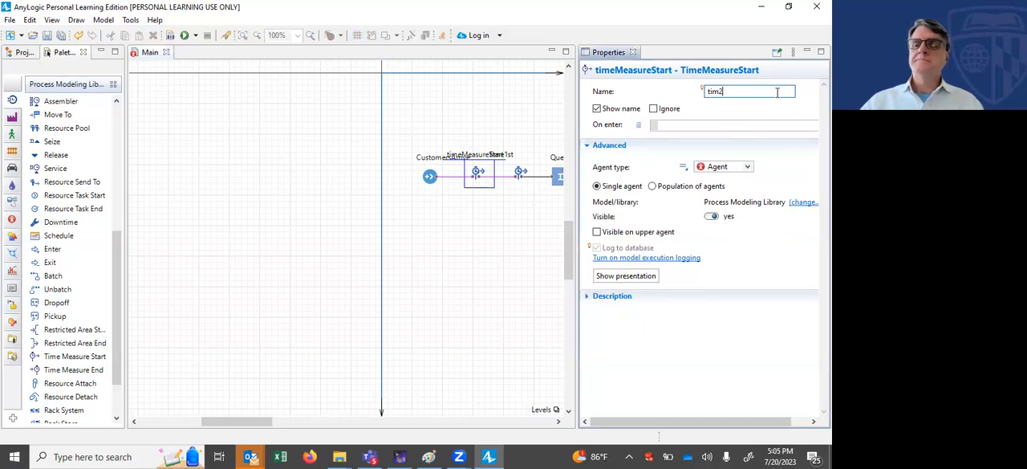
text(2st)
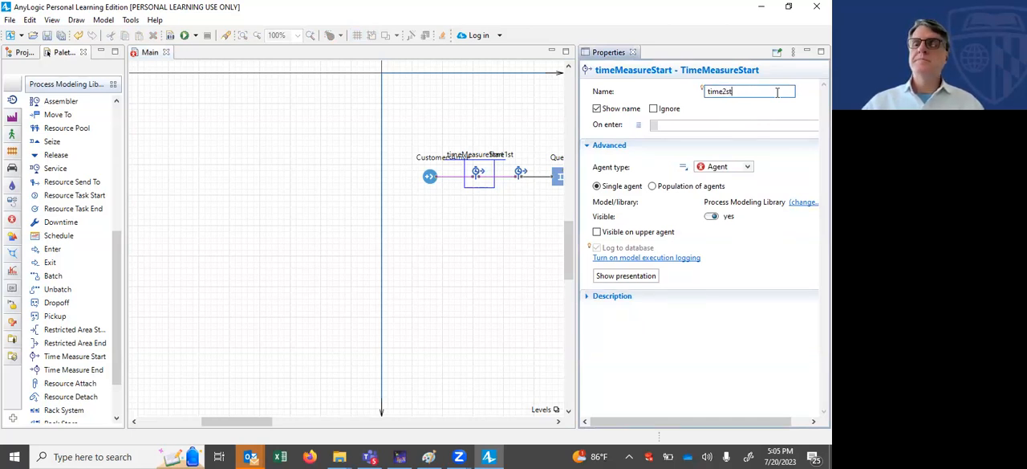
Step: Move time2st and time1st closer to Queue1 so their labels are clear of the CustomersArrive label
drag(265, 421, 351, 441)
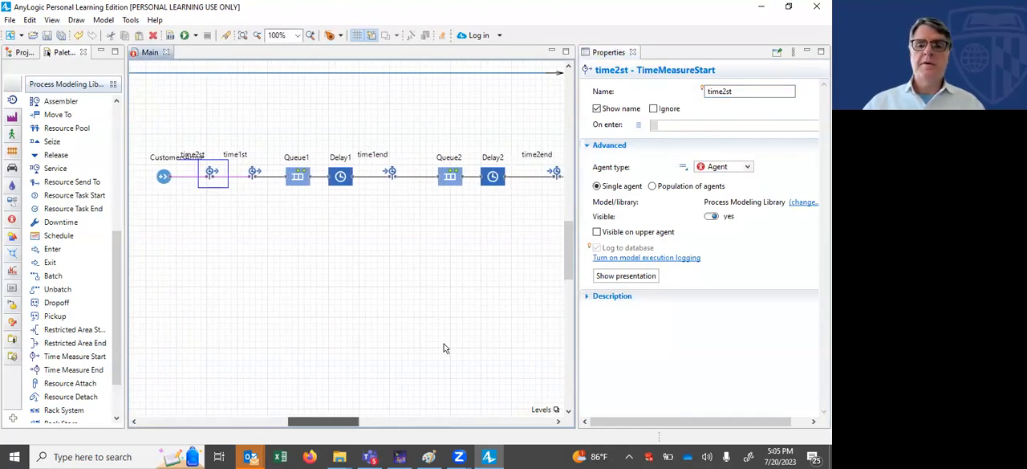
drag(351, 426, 358, 425)
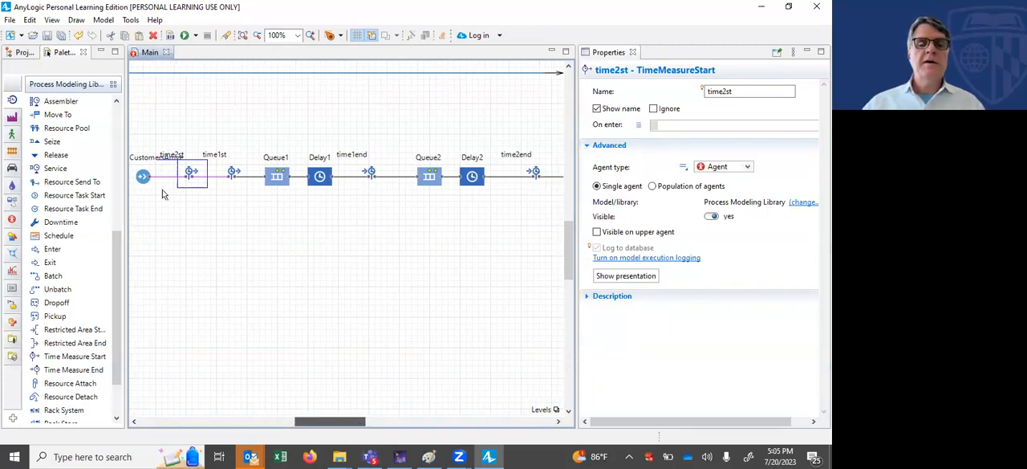
drag(193, 180, 206, 180)
click(207, 135)
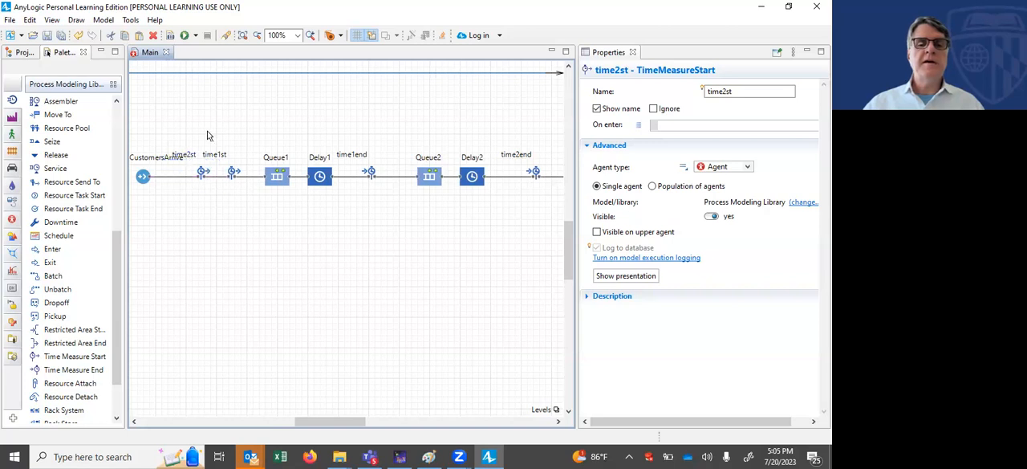
click(236, 176)
drag(236, 175, 215, 177)
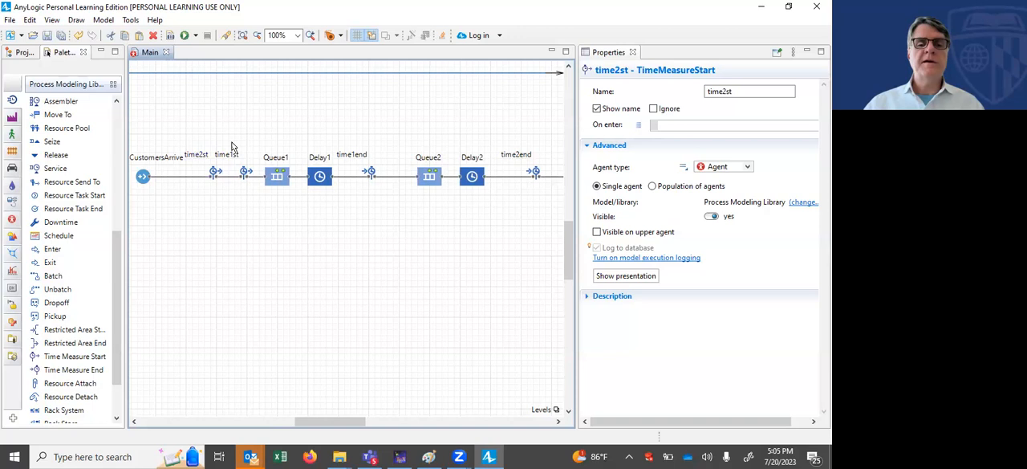
click(310, 115)
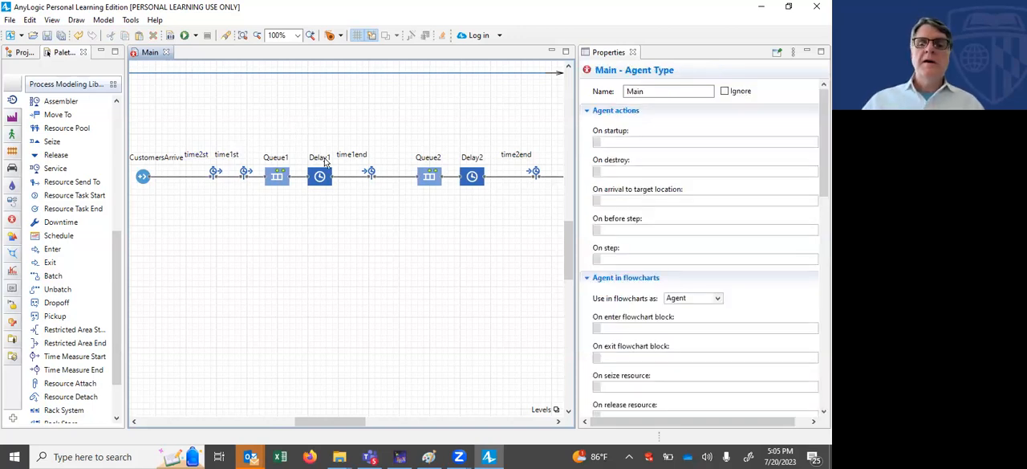
Step: Assign time2st as the start block of time2end
drag(315, 423, 372, 431)
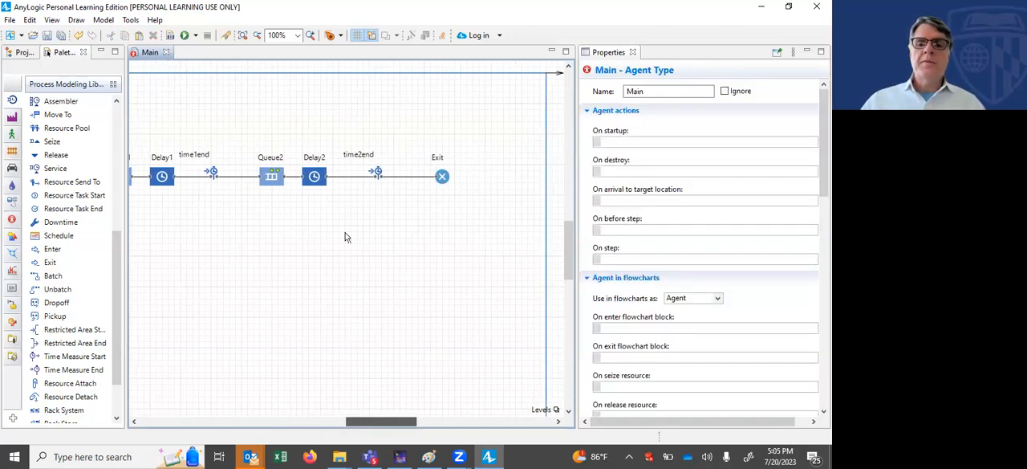
click(379, 179)
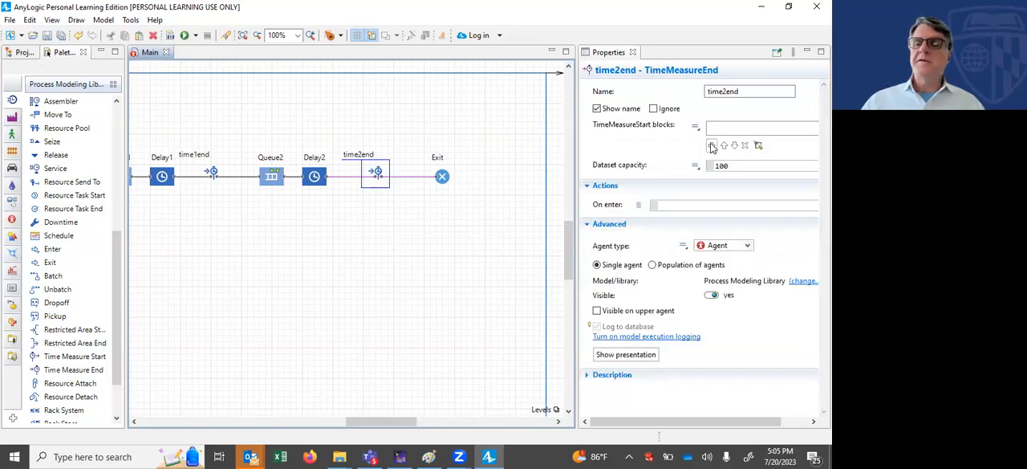
click(711, 146)
click(732, 173)
Step: Run the Demo model despite its workspace errors, speeding it up to x100, and close the simulation window
drag(390, 423, 334, 424)
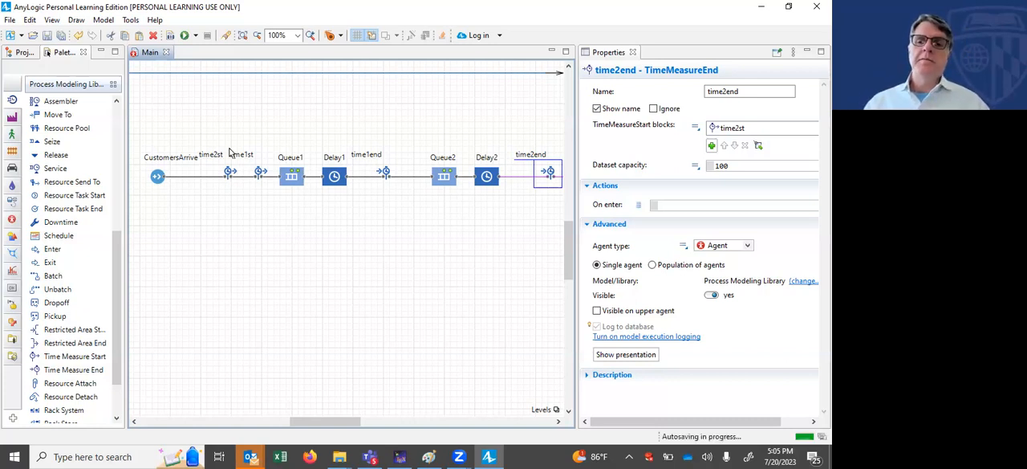
key(F5)
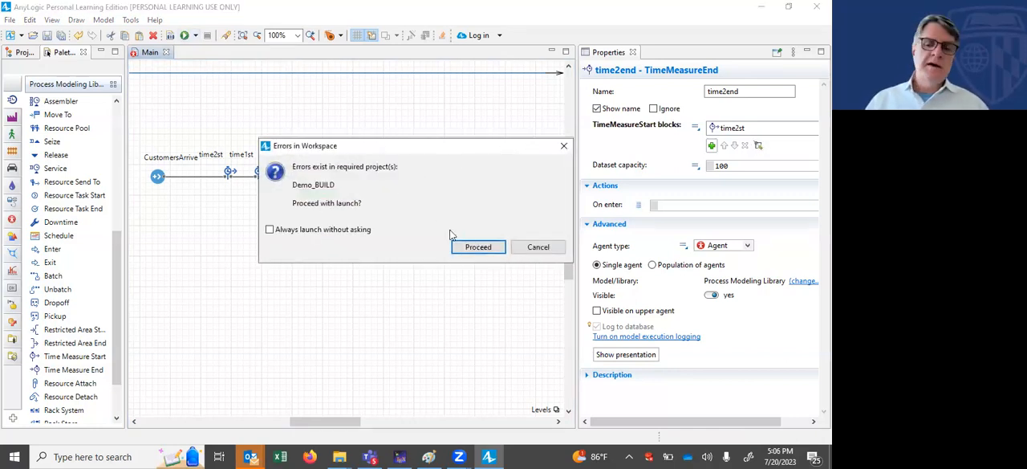
click(469, 248)
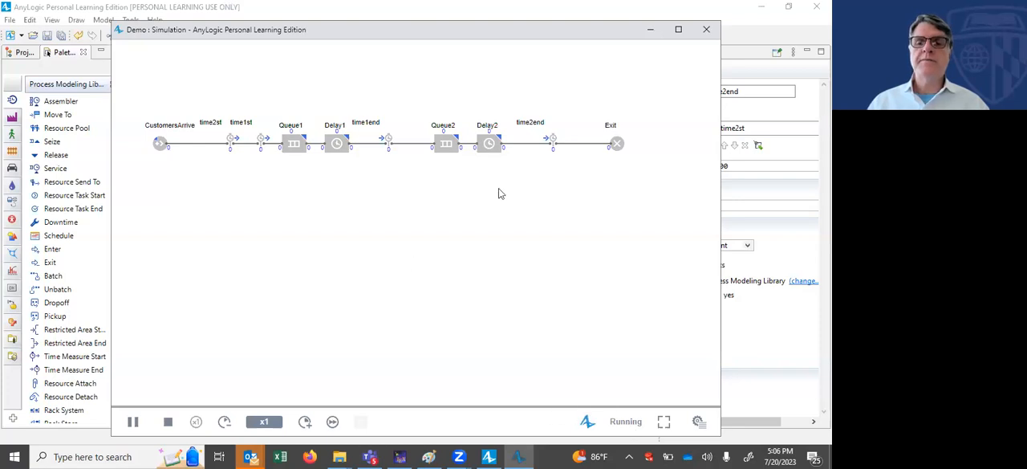
click(305, 422)
click(305, 422)
click(305, 422)
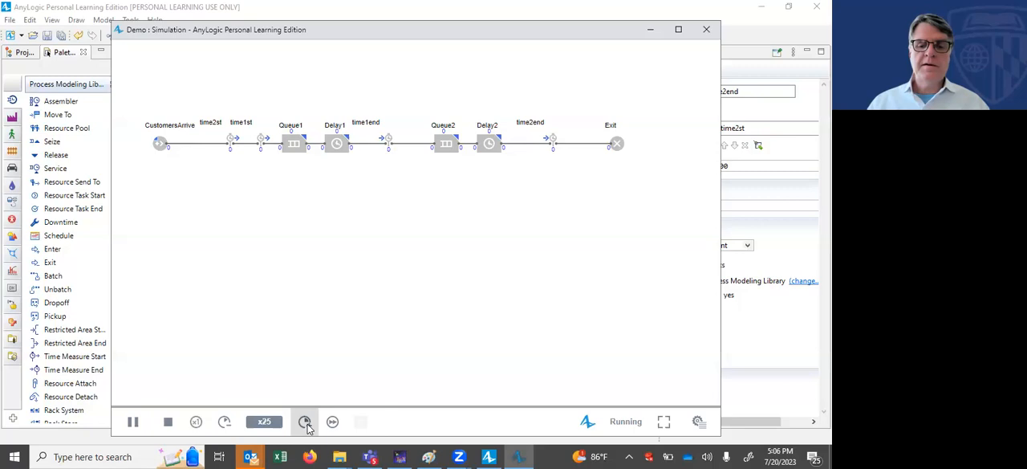
click(305, 422)
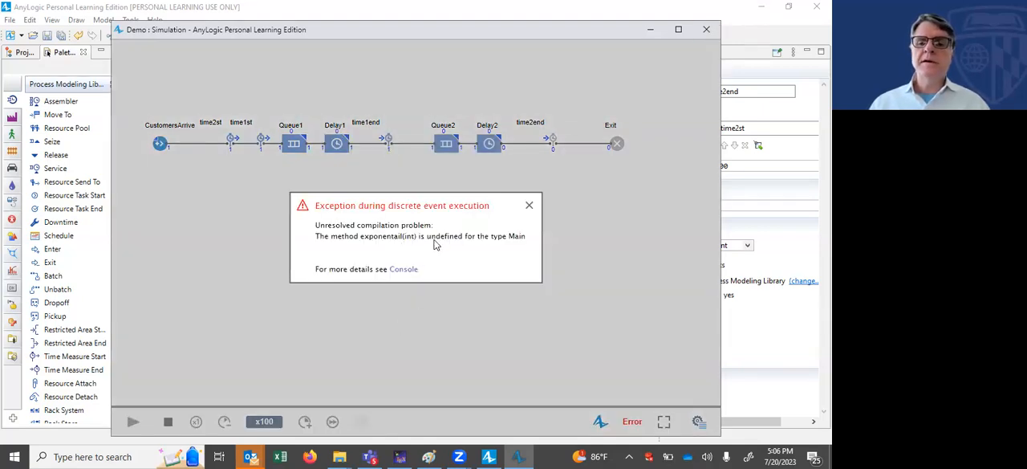
click(707, 30)
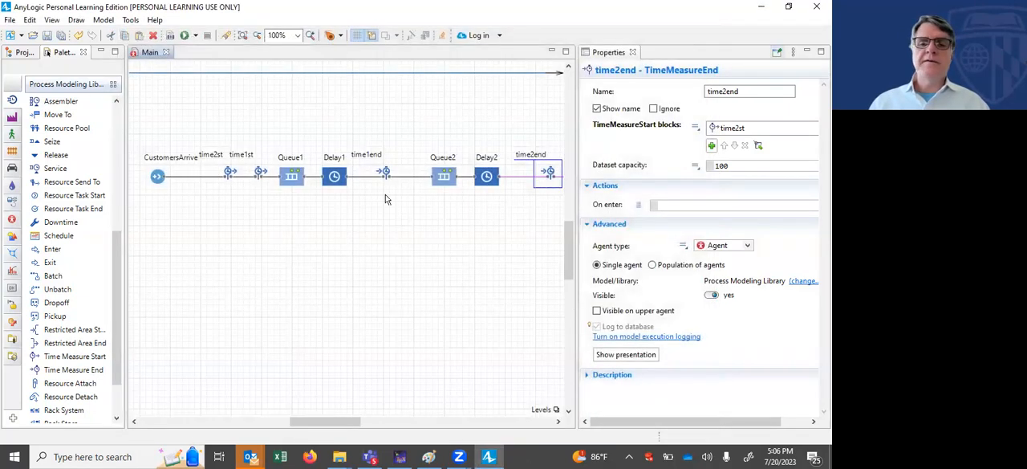
Step: Set the Delay1 block's delay time to exponential(20,0)
click(158, 180)
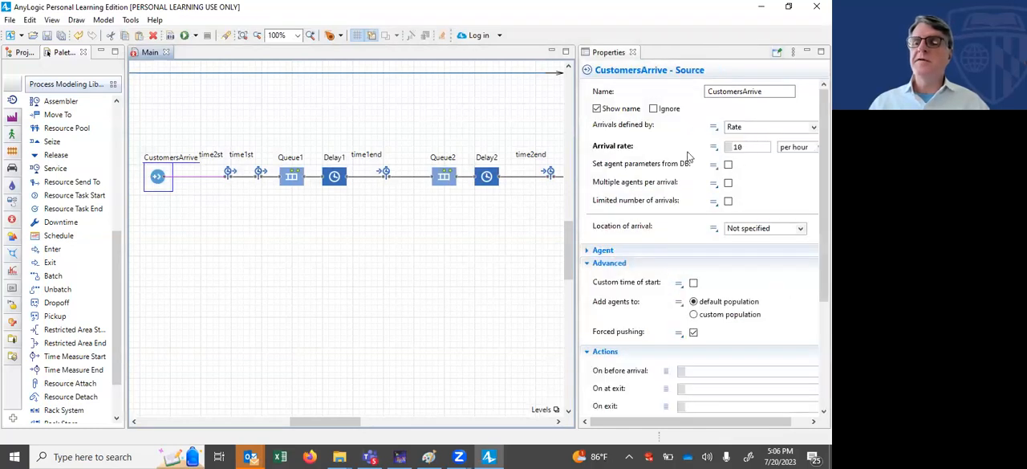
click(330, 180)
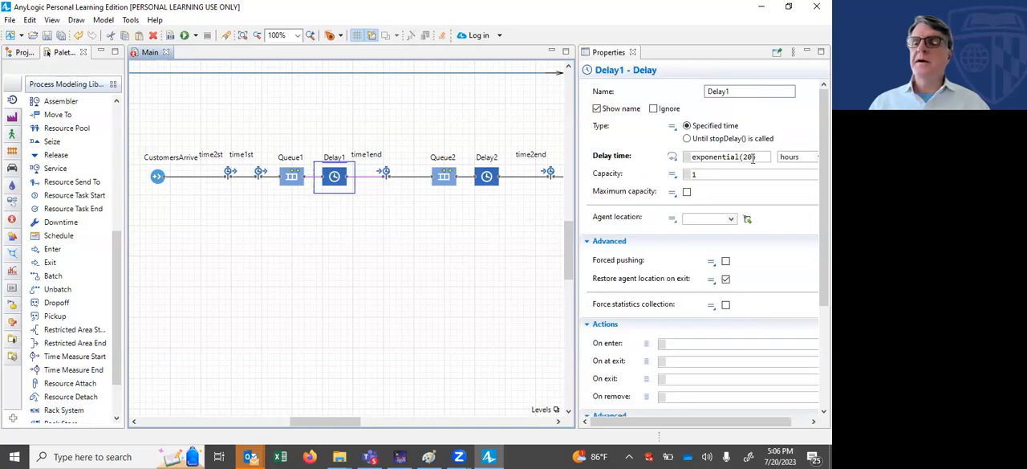
click(753, 157)
text(,0)
Step: Correct the misspelled function in the Delay2 block's delay time so it reads exponential(30,0)
click(490, 178)
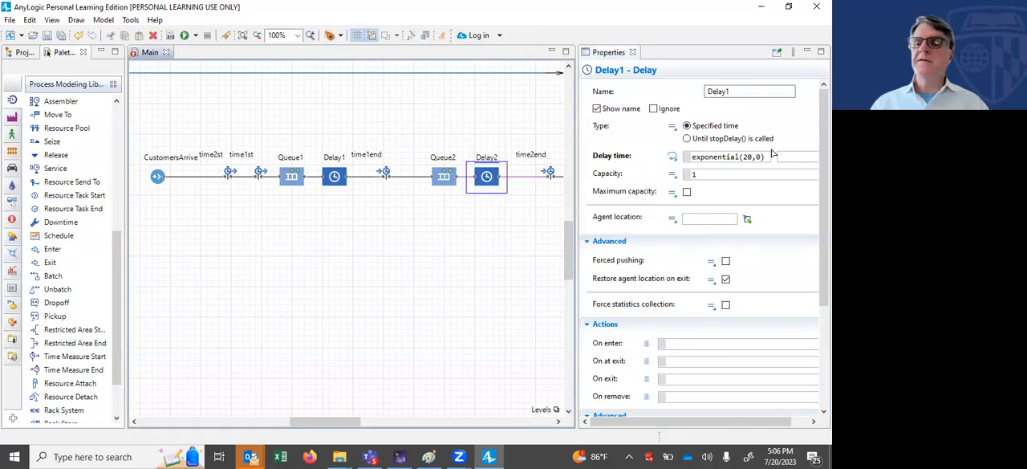
click(732, 158)
key(BackSpace)
key(Right)
text(a)
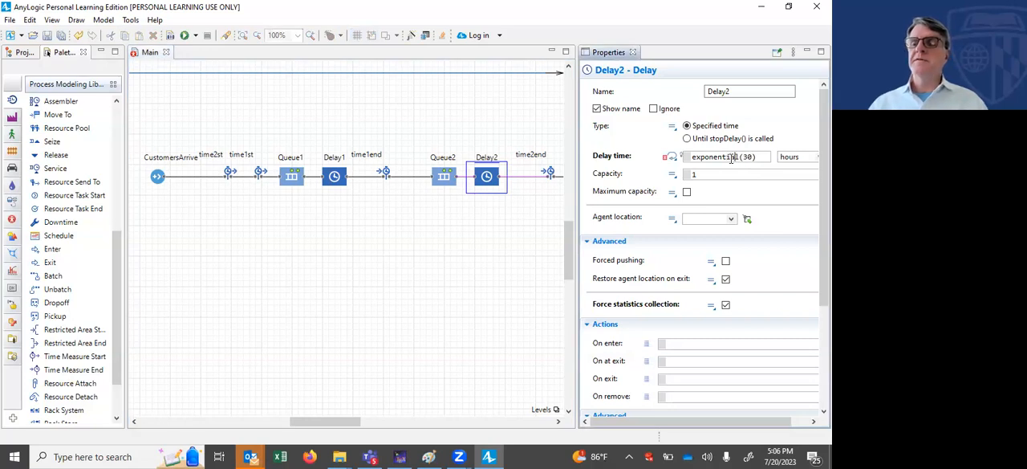
click(753, 158)
text(,0)
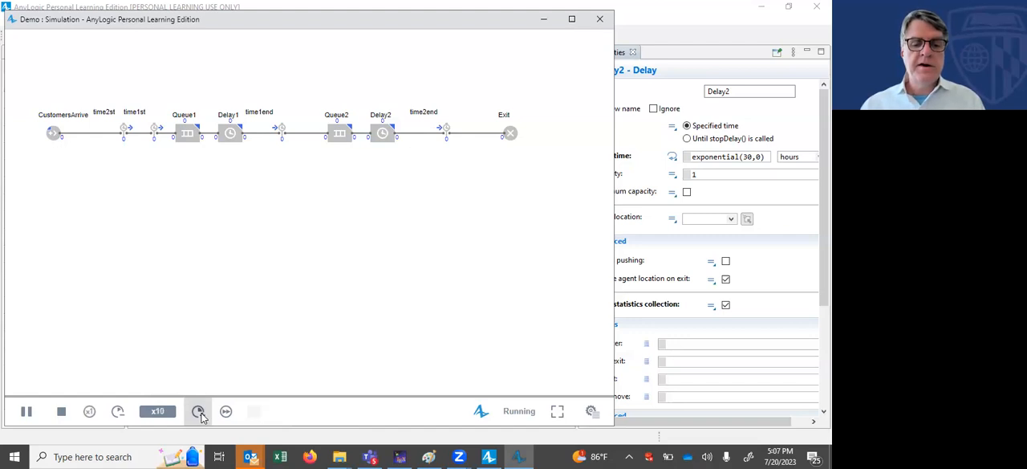
Step: Run the Demo model and speed the simulation up to x250
click(198, 411)
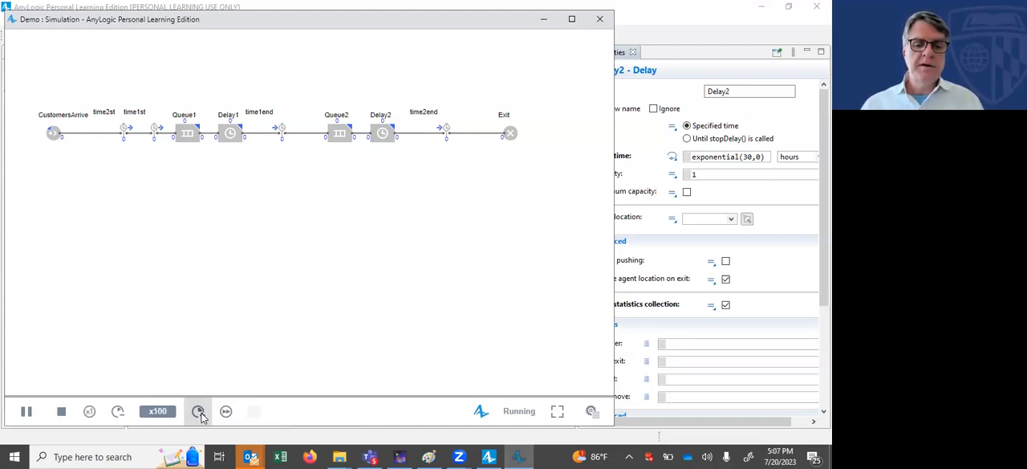
click(198, 412)
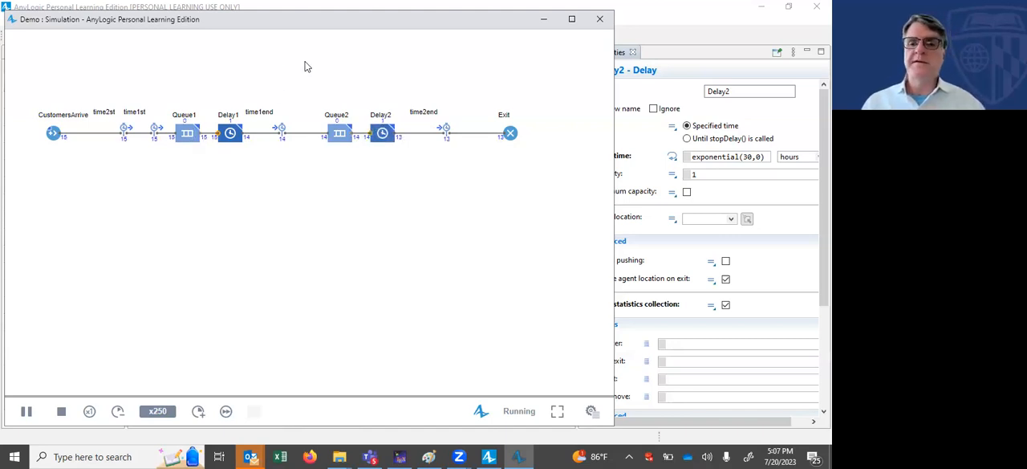
click(394, 8)
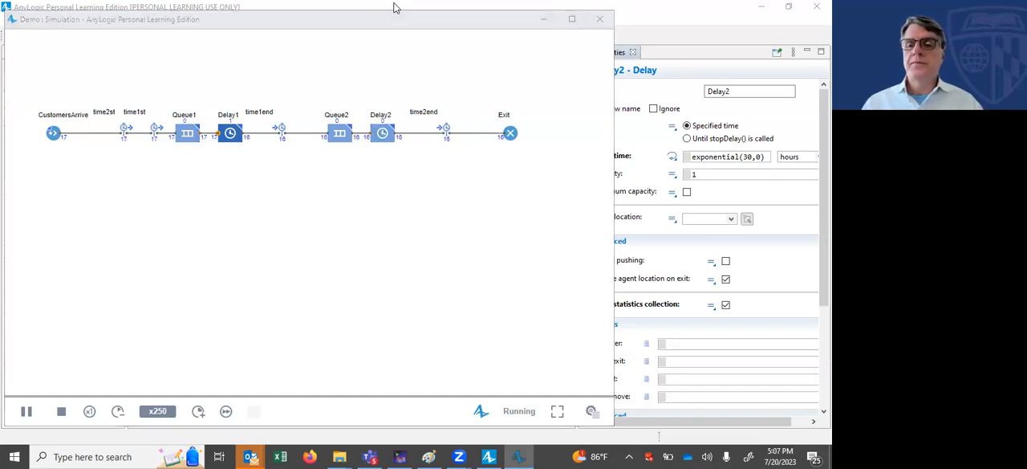